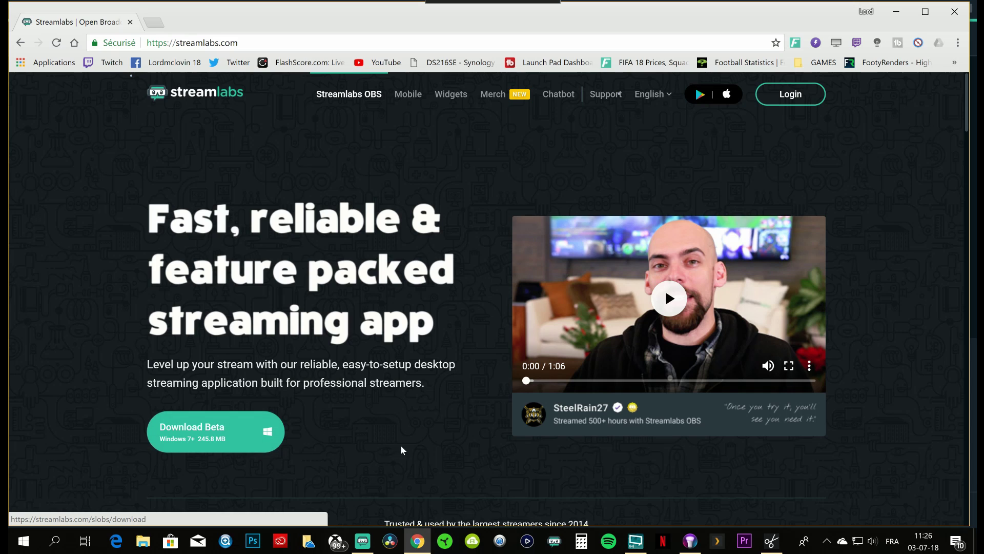
- Switch to Streamlabs OBS, log in by authorizing the Twitch account, and continue past the imported scene collections
click(361, 541)
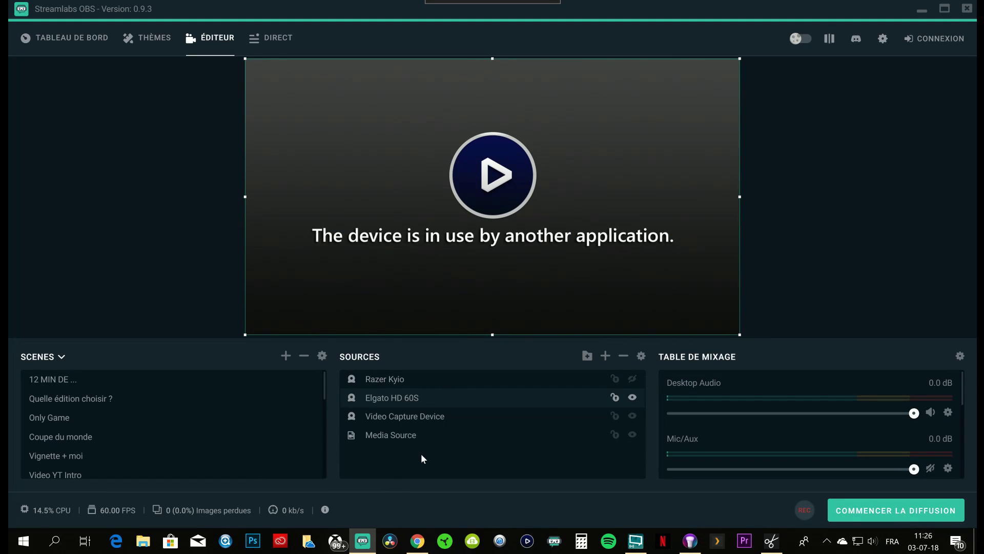
click(940, 38)
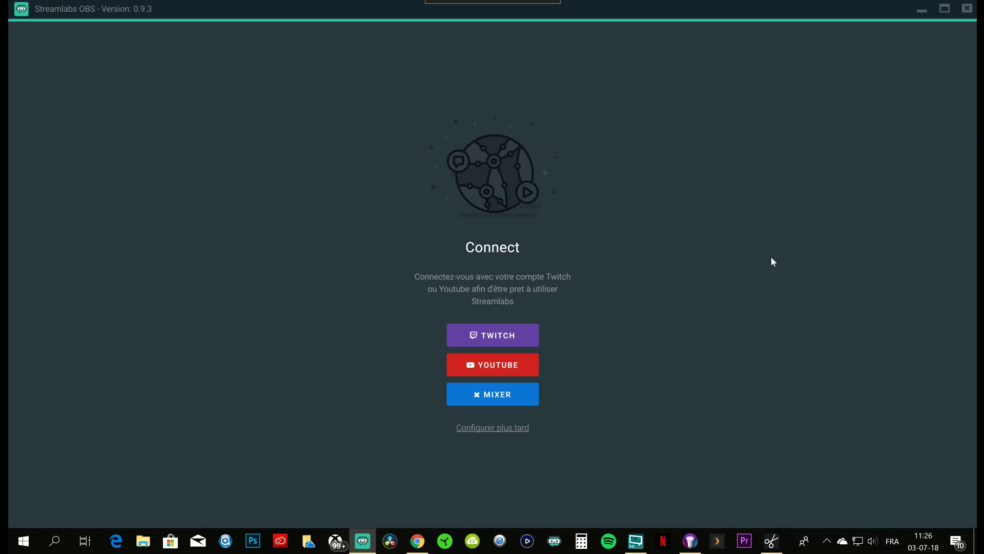
click(492, 341)
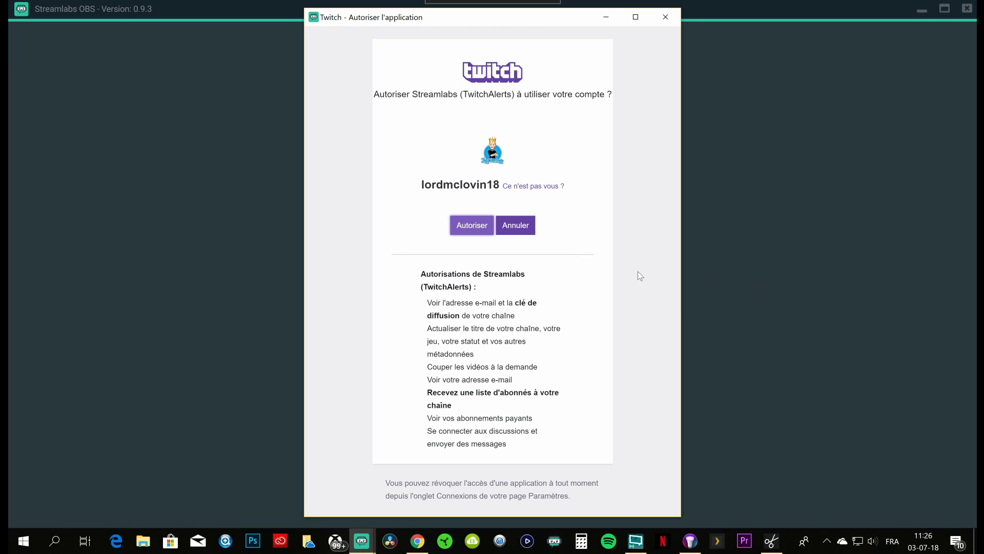
click(470, 225)
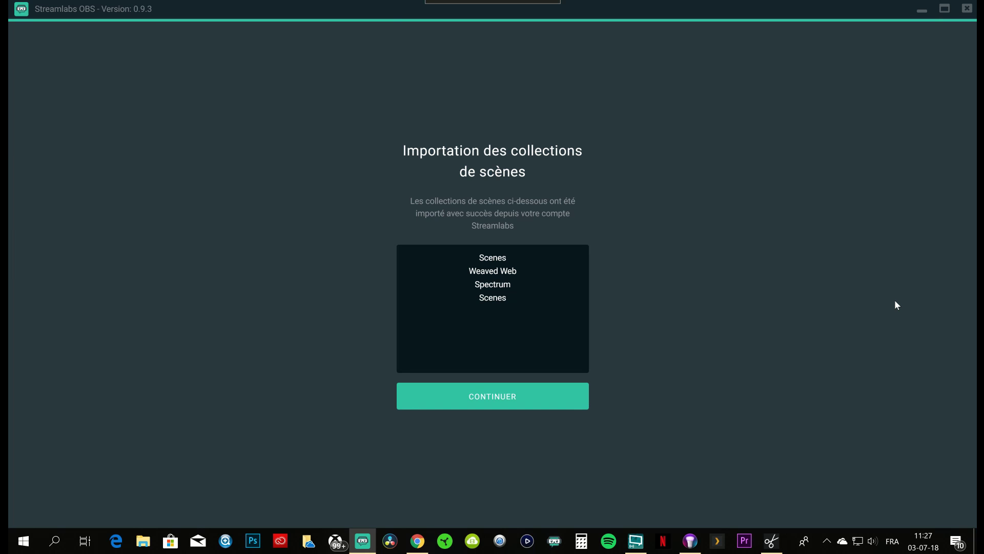
click(552, 403)
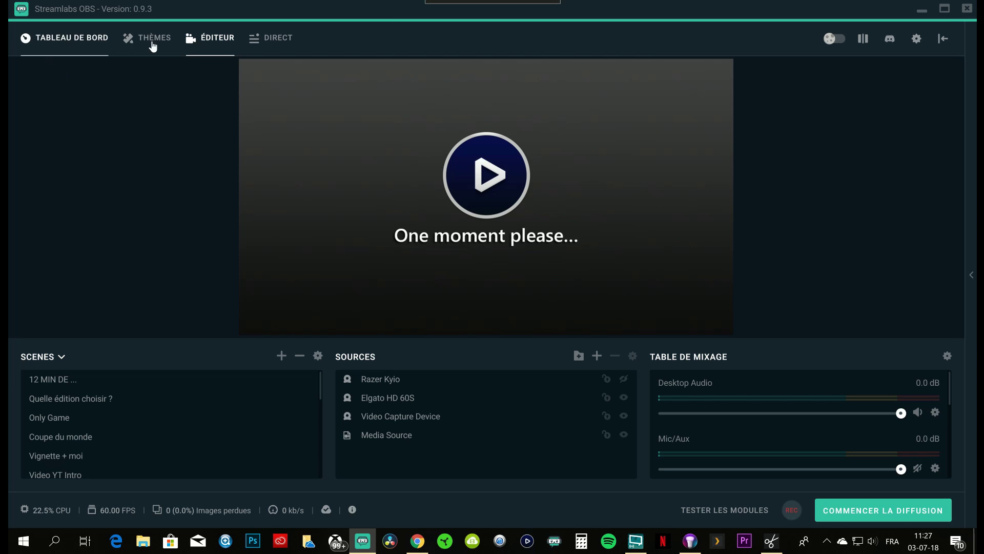
- Review the account dashboard, then browse the scene themes and their filter categories
click(64, 40)
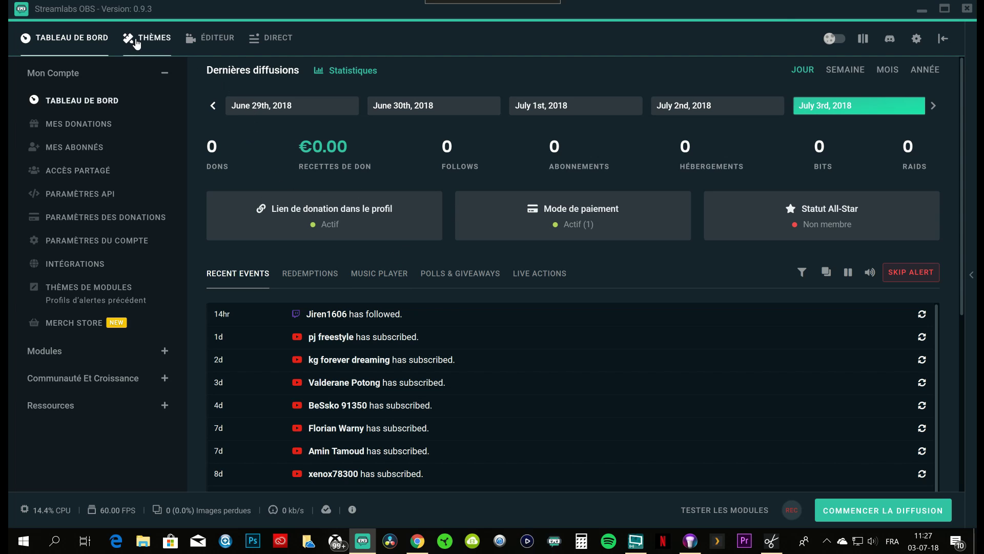
click(162, 44)
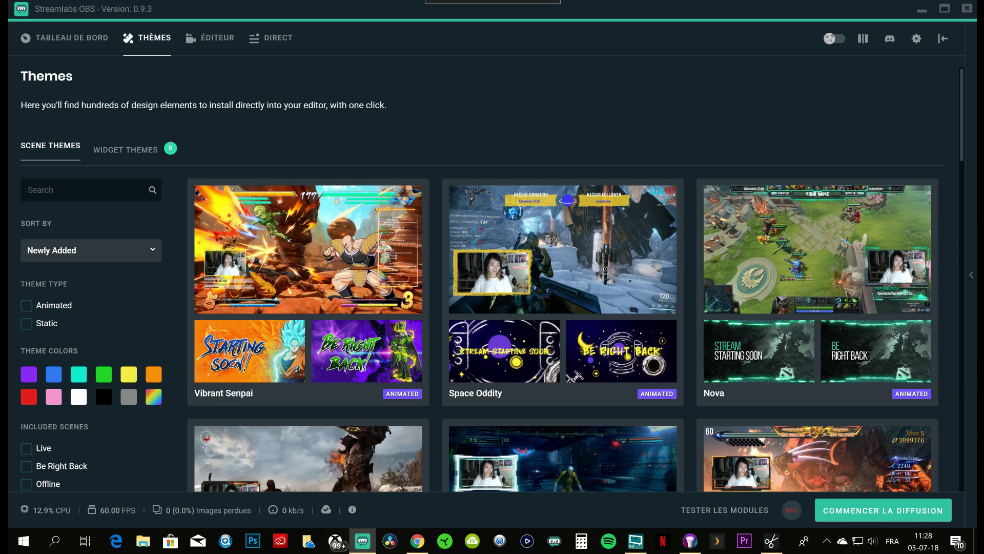
scroll(124, 386, down, 4)
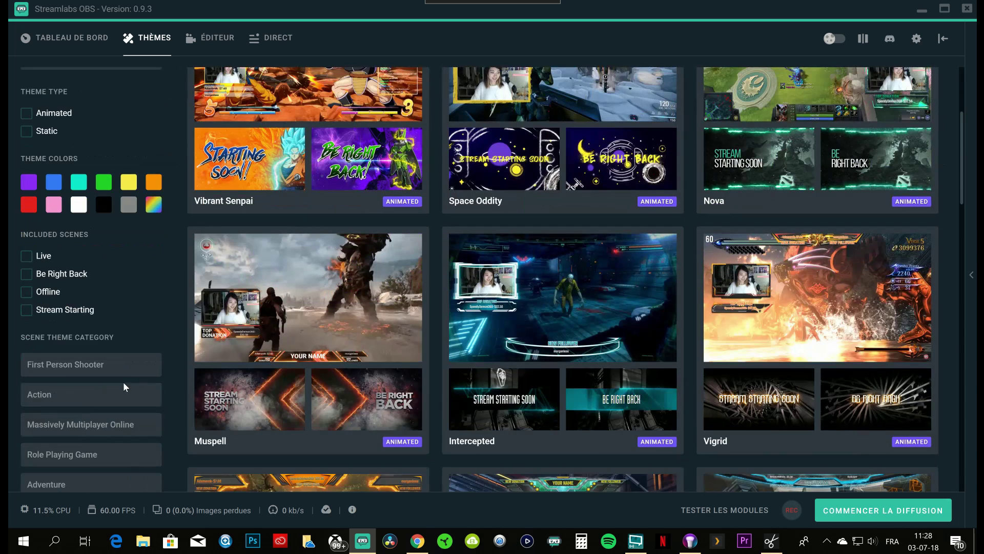
scroll(123, 382, down, 3)
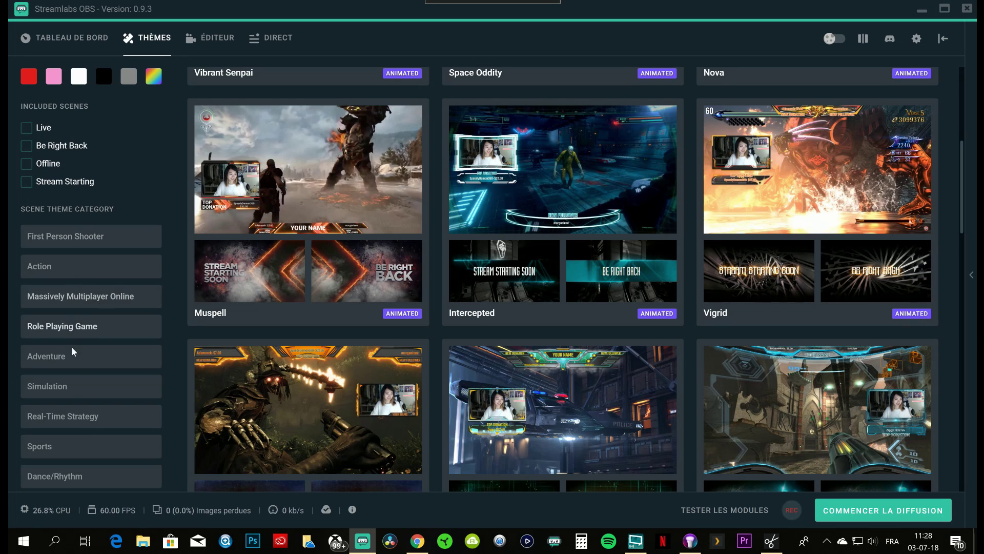
scroll(75, 308, up, 3)
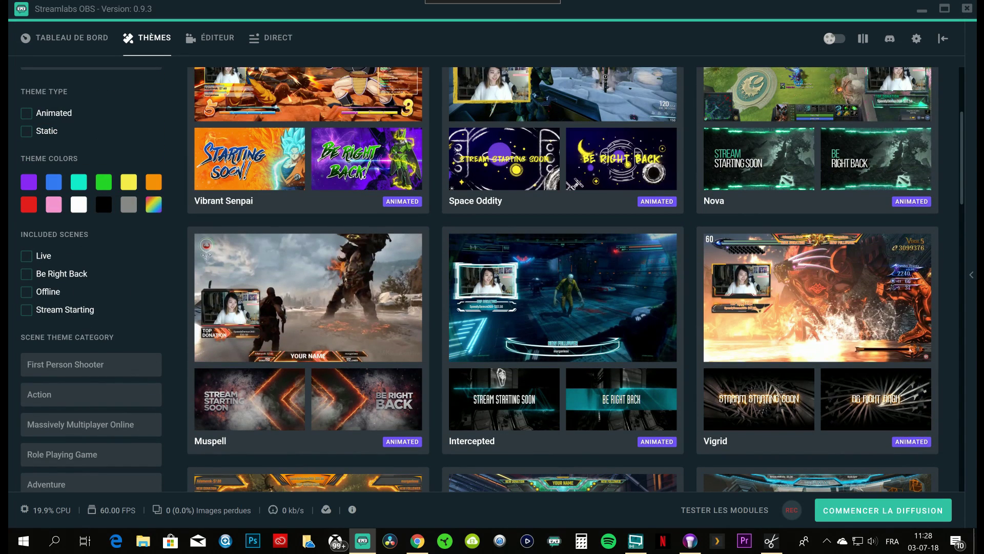
scroll(123, 327, up, 4)
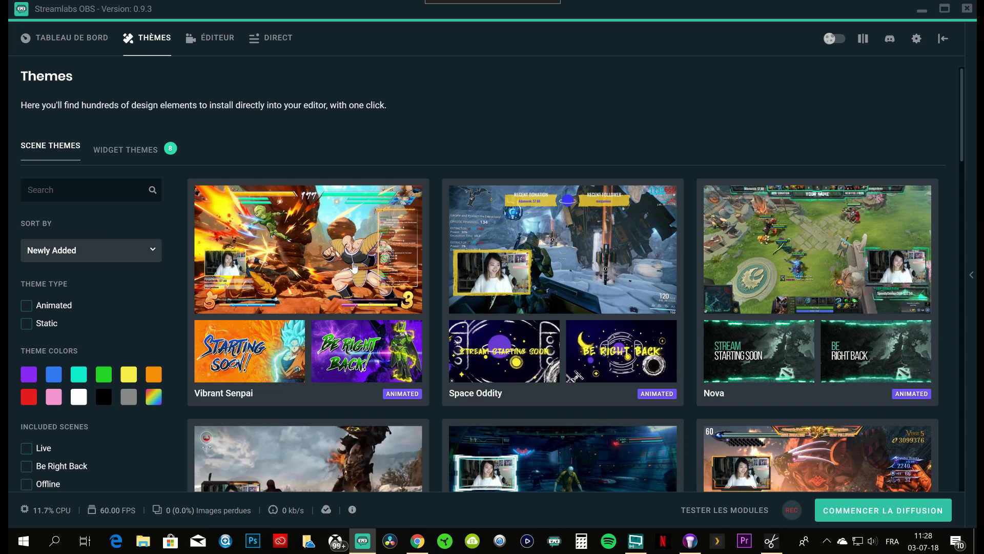
- Examine the Vibrant Senpai theme's previews, included scenes and install option
click(353, 267)
scroll(436, 230, down, 3)
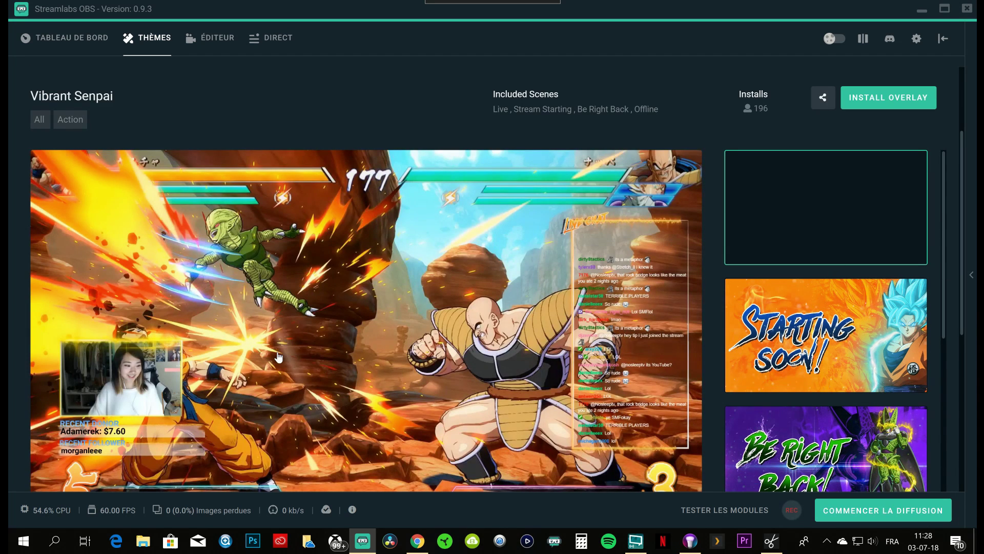
scroll(279, 357, down, 1)
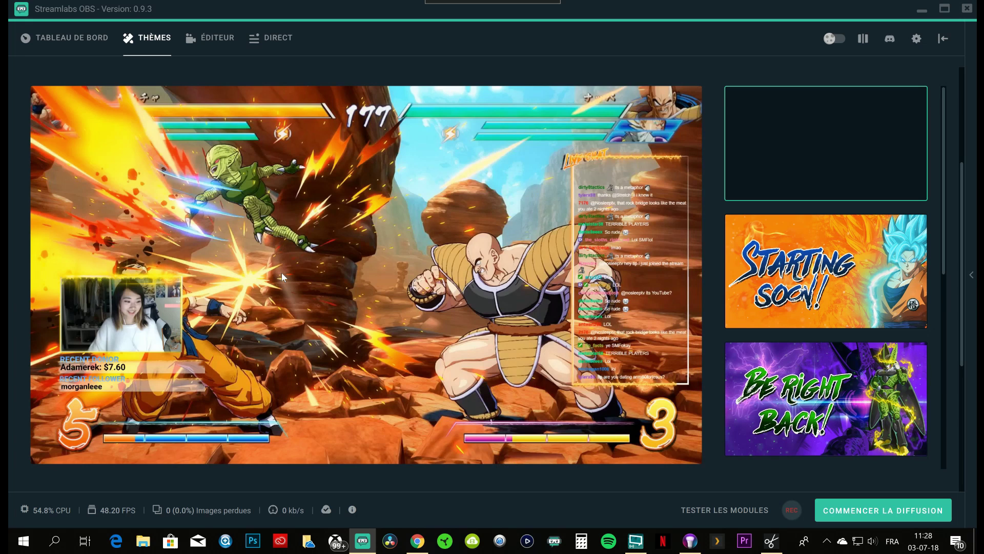
scroll(439, 317, up, 4)
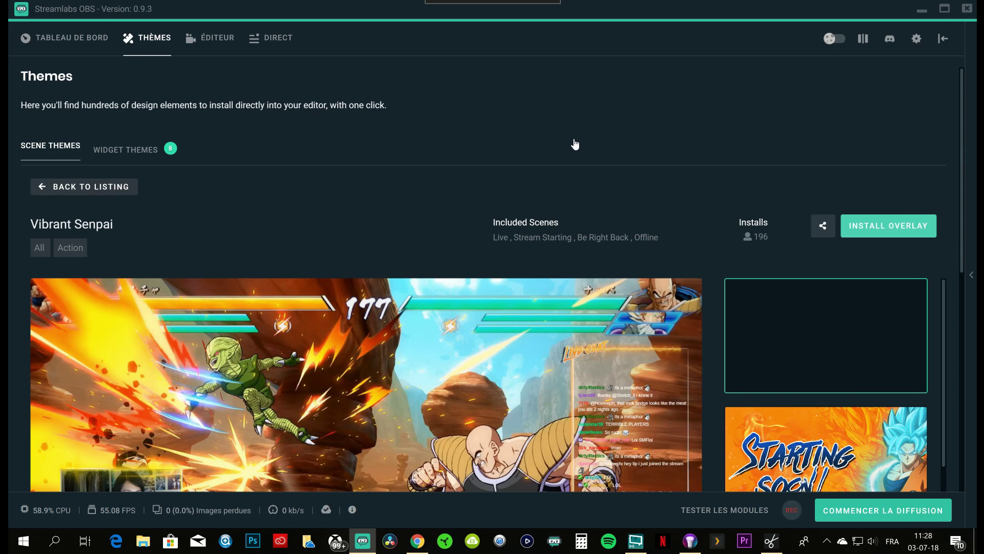
- Return to the editor and add a new scene named "Twitch"
click(221, 43)
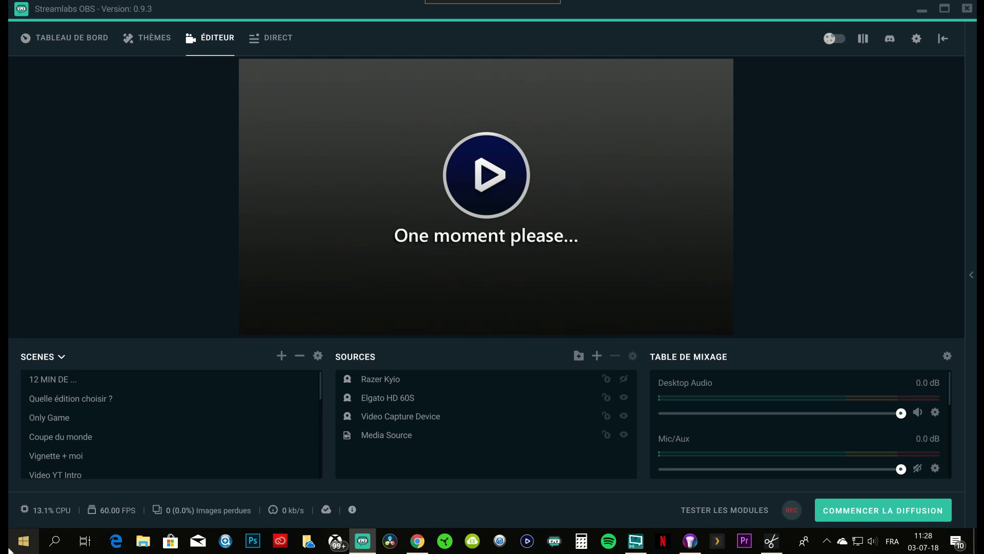
scroll(91, 421, down, 6)
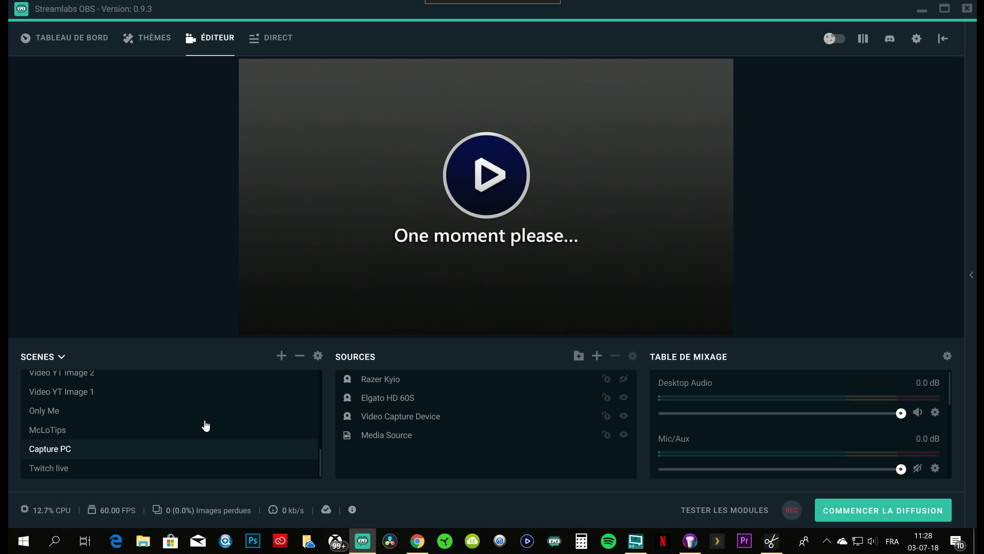
click(281, 356)
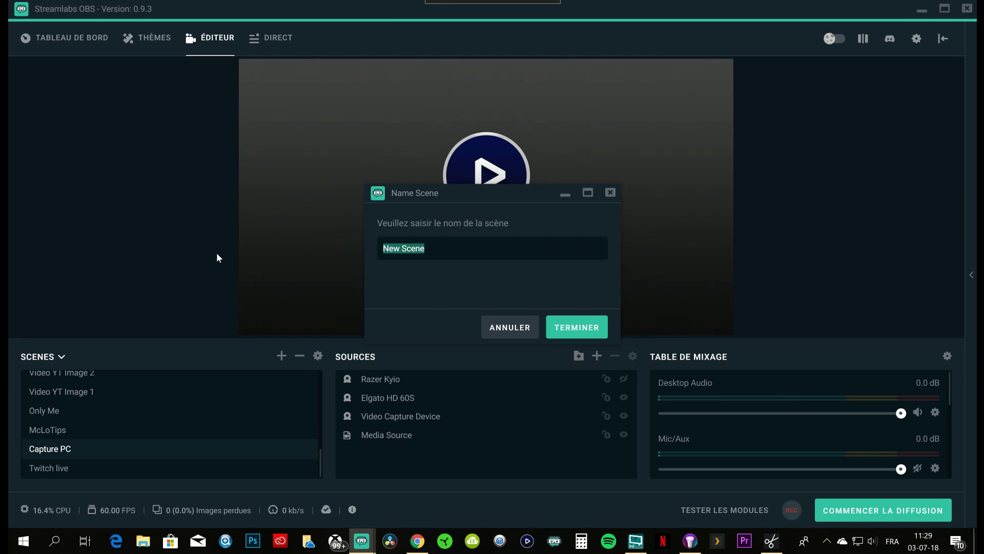
text(Twitch)
click(581, 326)
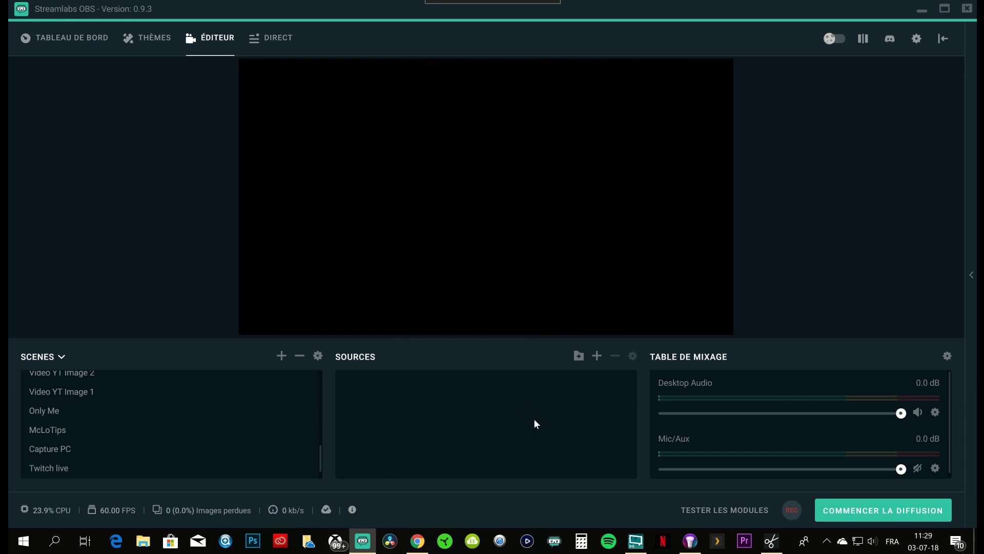
- Examine the descriptions of the available source types, from image, browser and slideshow to screen, game, media and video capture
click(595, 356)
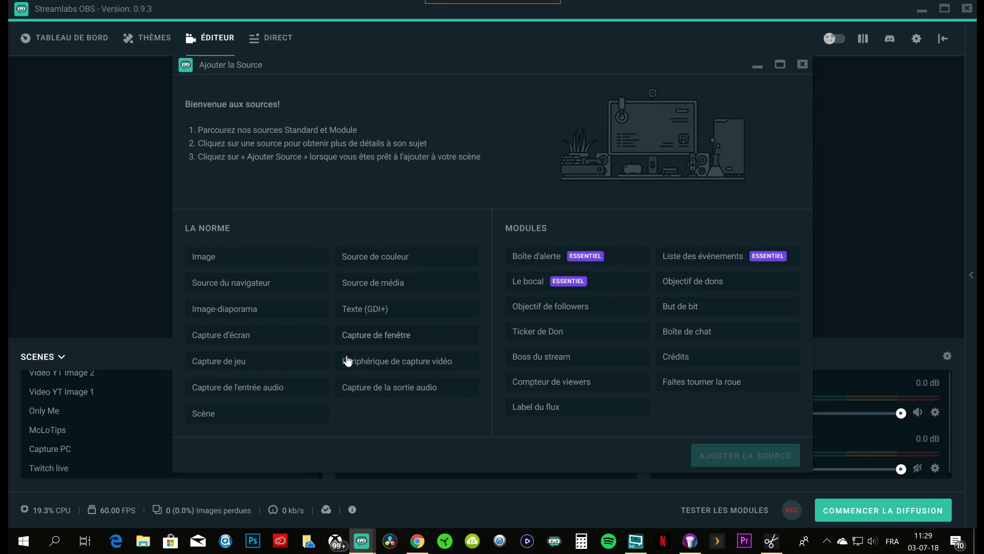
click(228, 263)
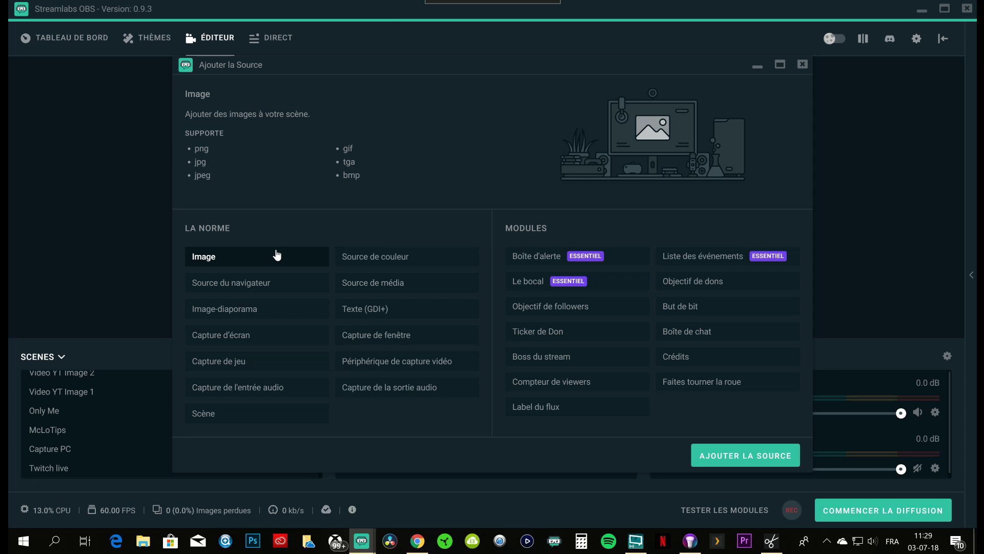
click(282, 293)
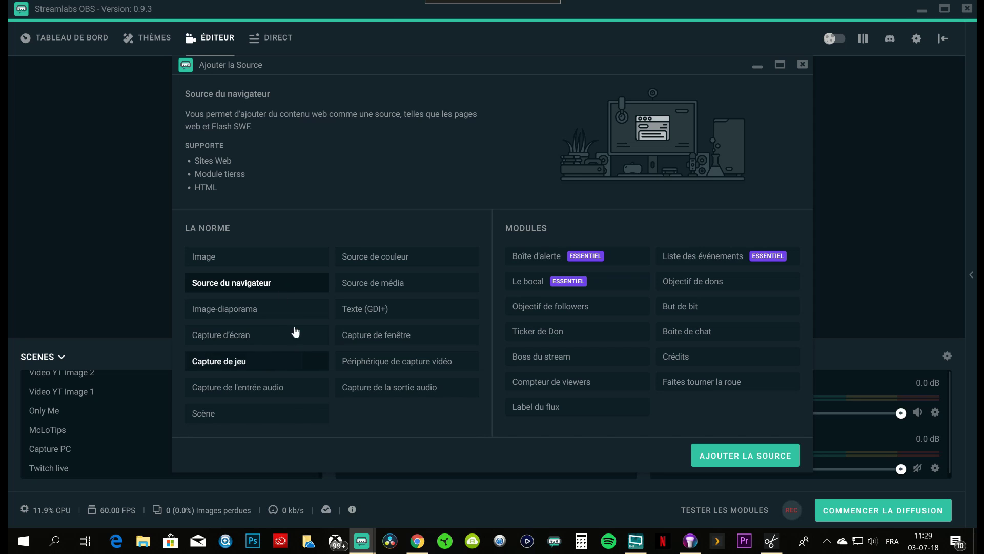
click(274, 308)
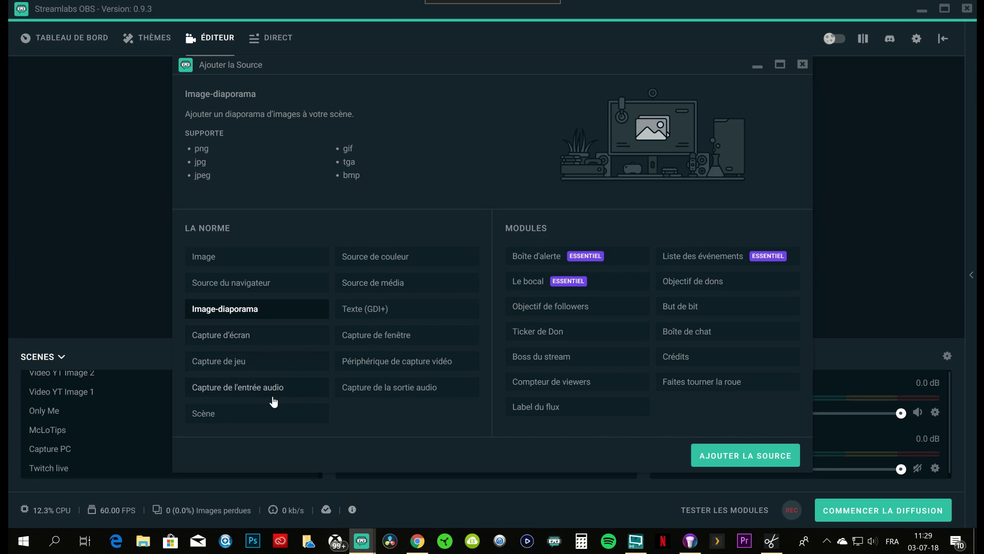
click(265, 340)
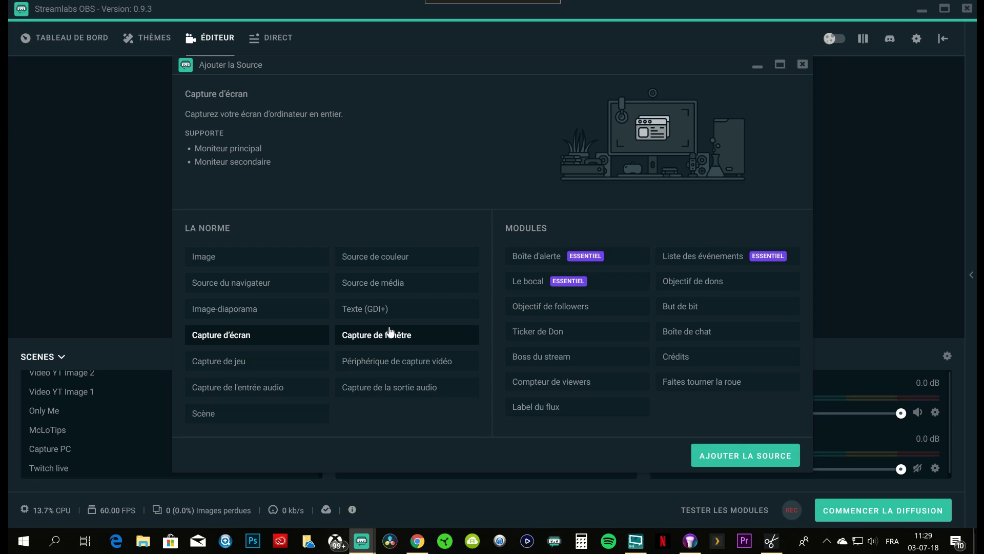
click(262, 367)
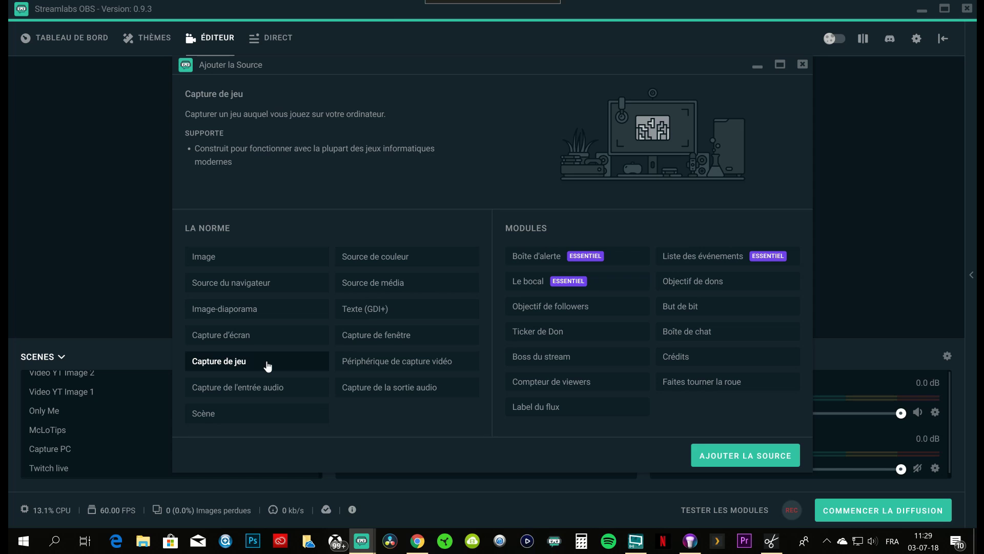
click(273, 412)
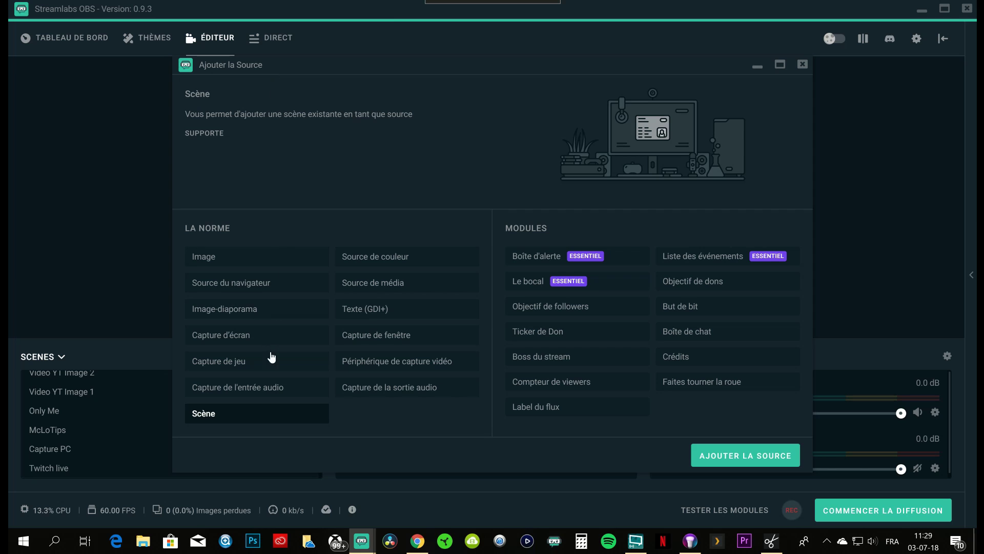
click(399, 311)
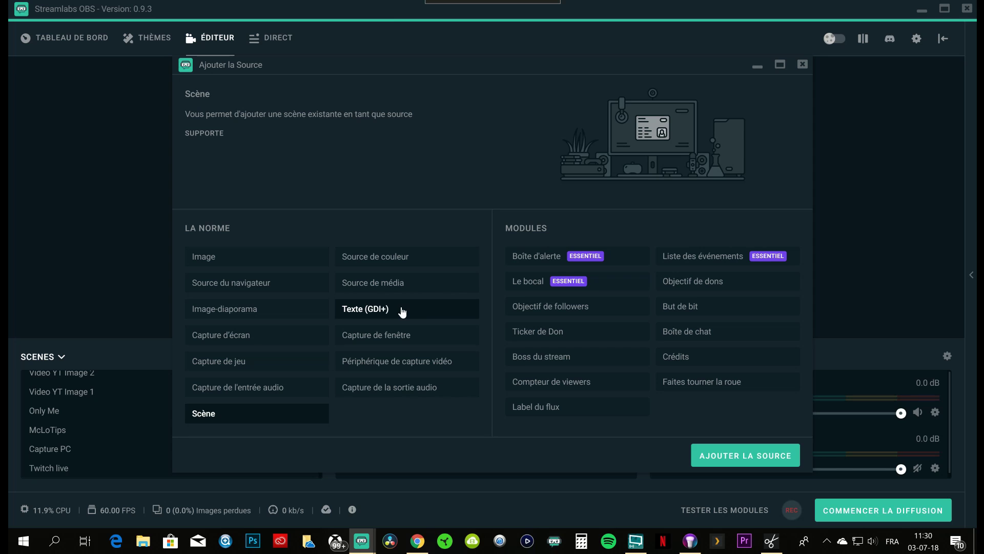
click(408, 285)
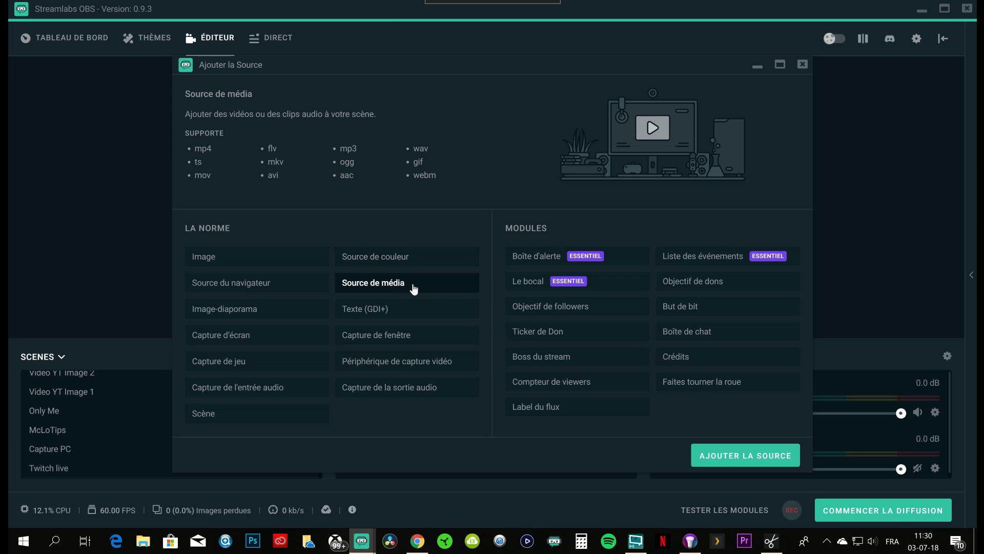
click(435, 368)
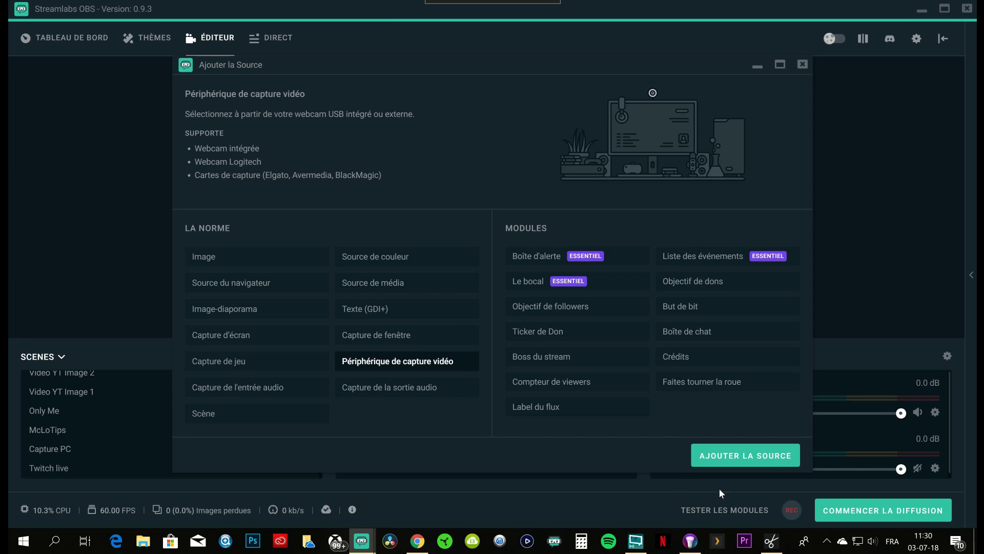
click(790, 461)
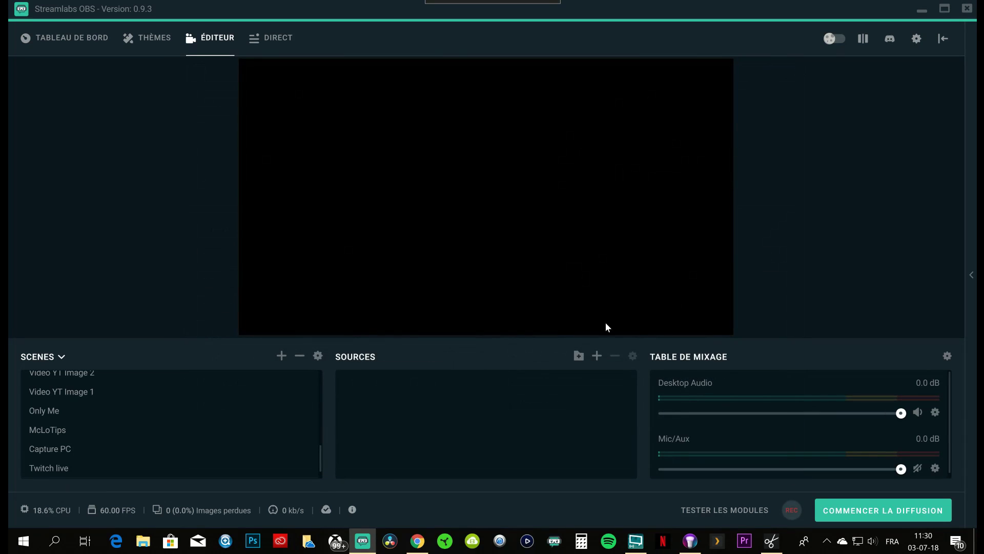
- Preview the existing price texts, but add a new Text (GDI+) source named "Titre du stream"
click(598, 358)
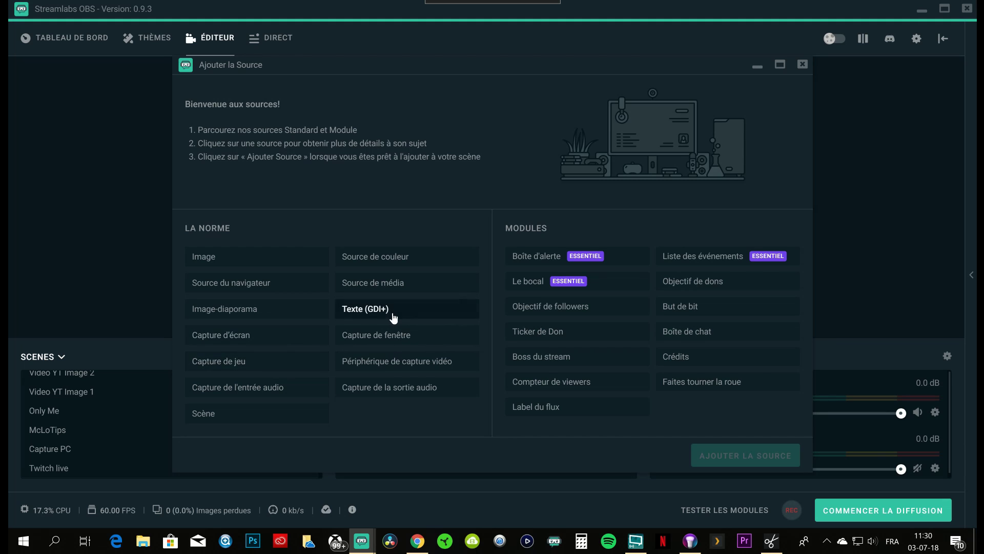
click(393, 317)
click(709, 456)
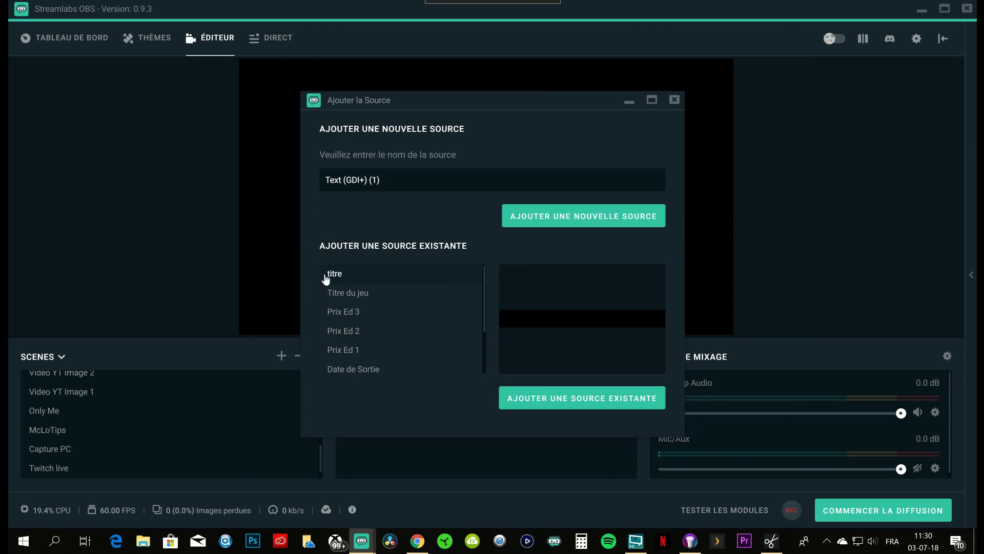
drag(380, 179, 150, 150)
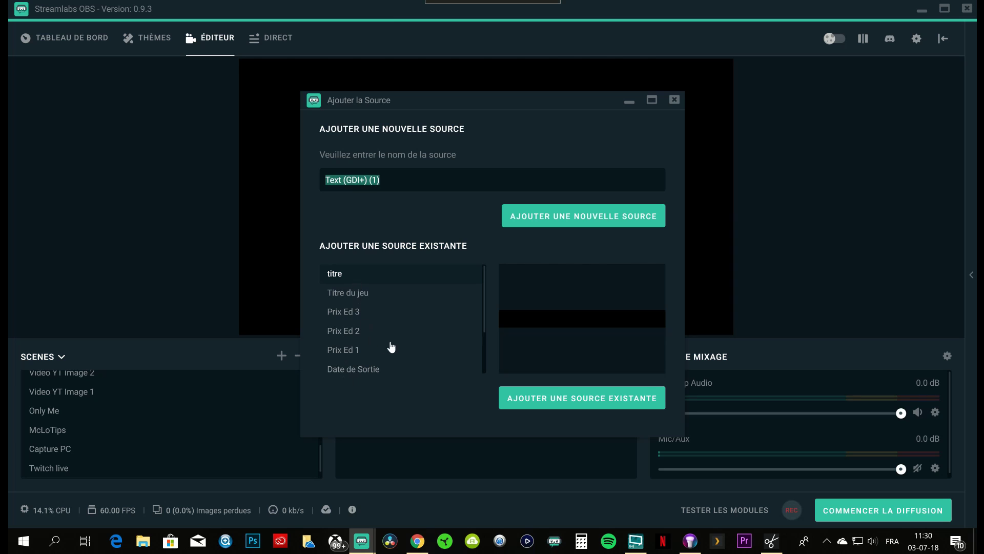
click(345, 316)
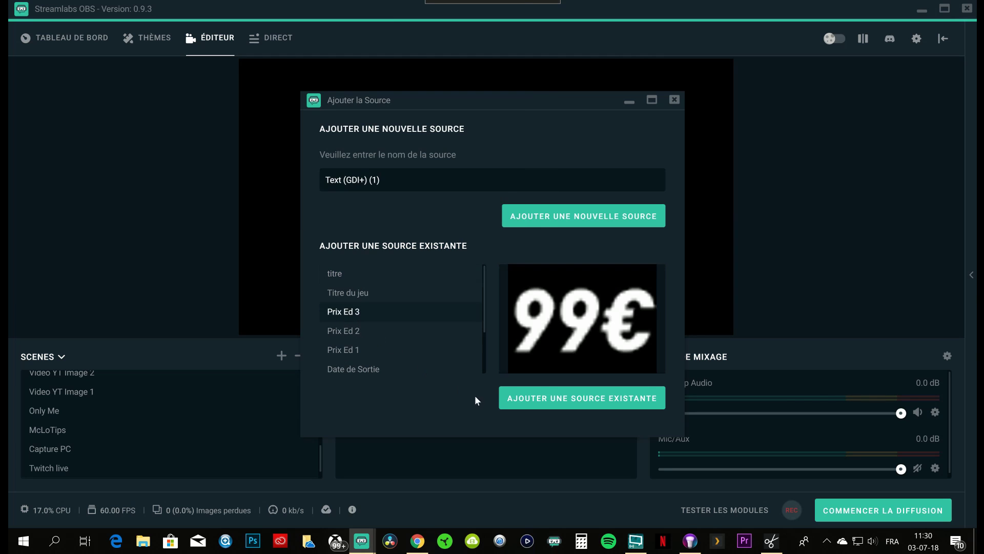
click(340, 332)
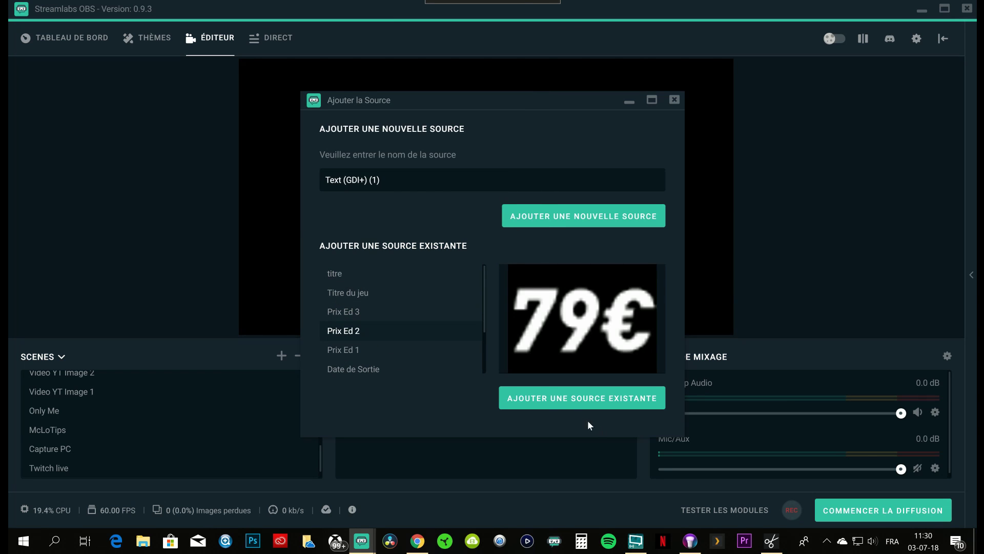
drag(398, 181, 21, 150)
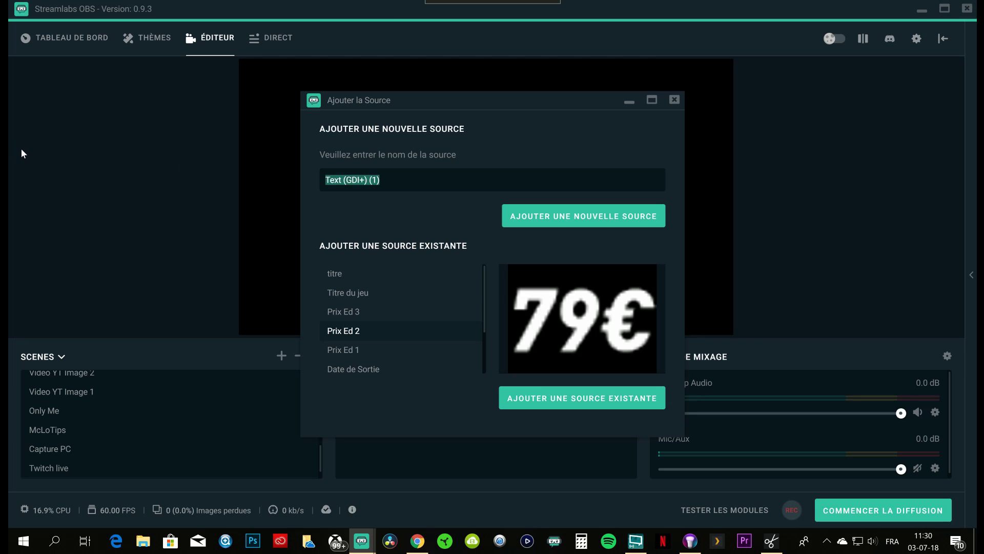
text(T)
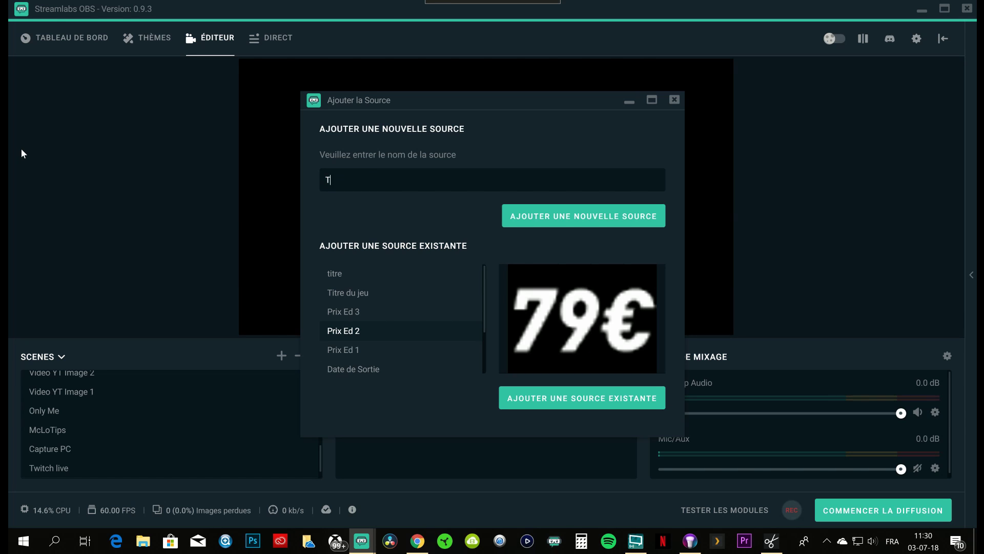
text(itre du stream)
click(541, 224)
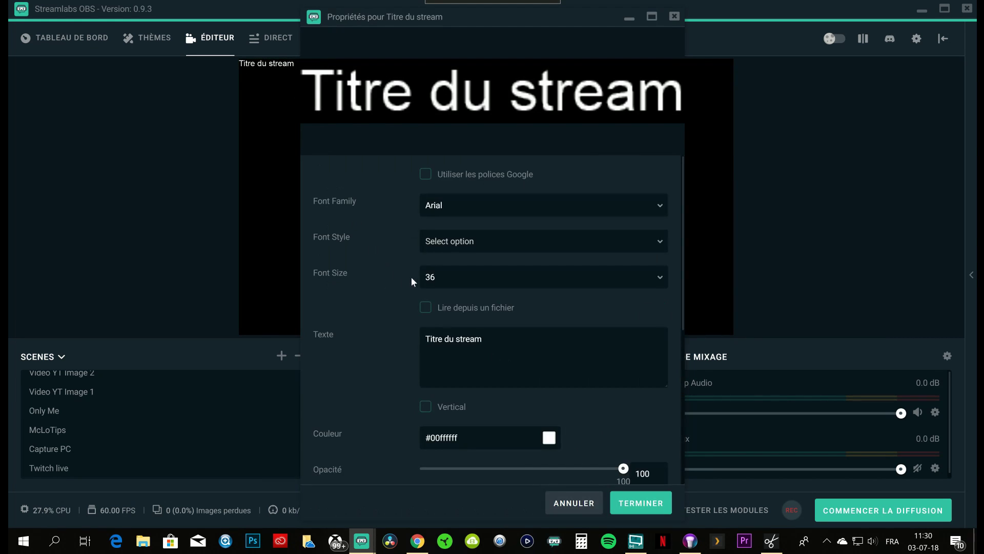
- Check the title text's font options, set its colour to red and save the source properties
click(447, 218)
click(450, 275)
click(553, 442)
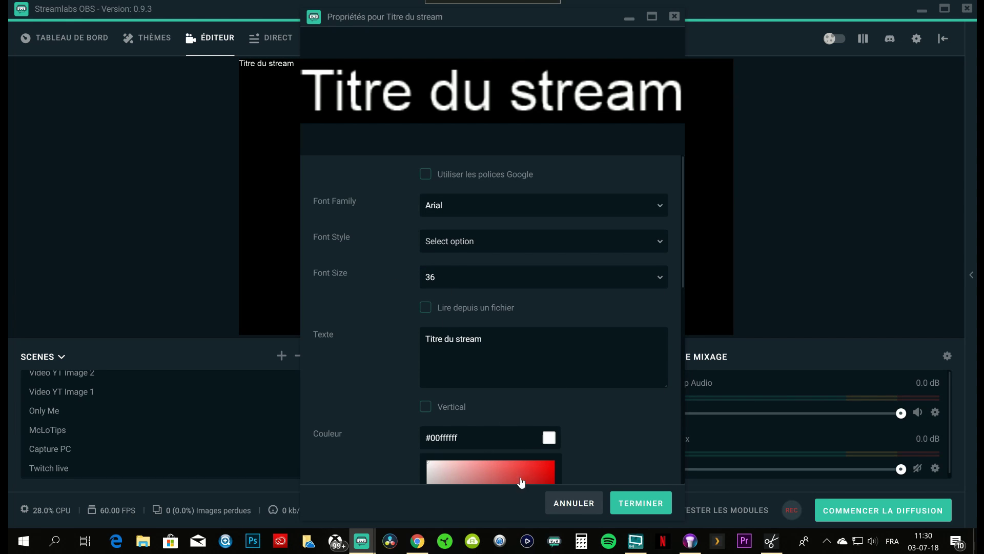
click(636, 504)
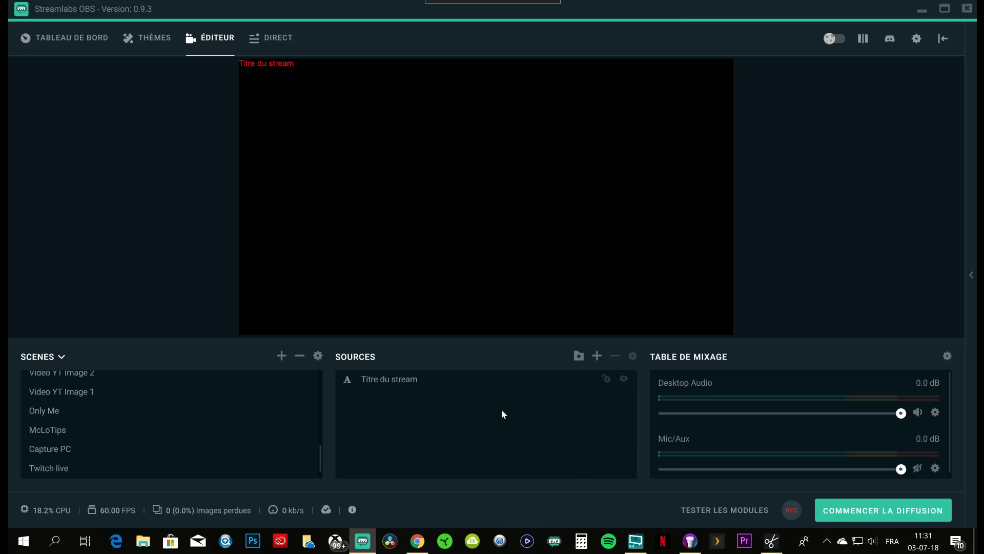
- Move the title text to the lower-right corner of the canvas and toggle its visibility off and on
click(267, 64)
drag(267, 64, 697, 323)
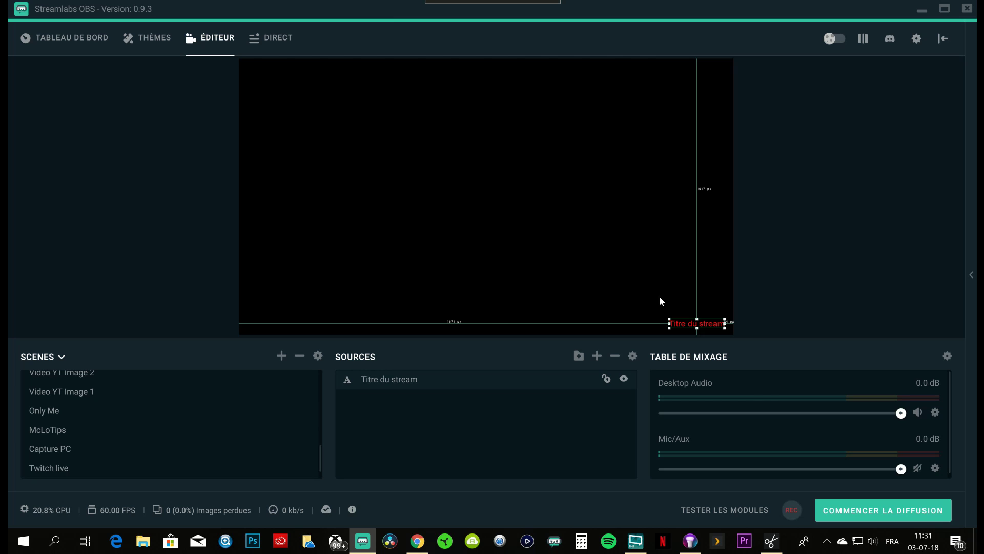
click(625, 379)
click(625, 379)
- Add the existing image source "carte 1" to the scene
click(596, 356)
click(220, 257)
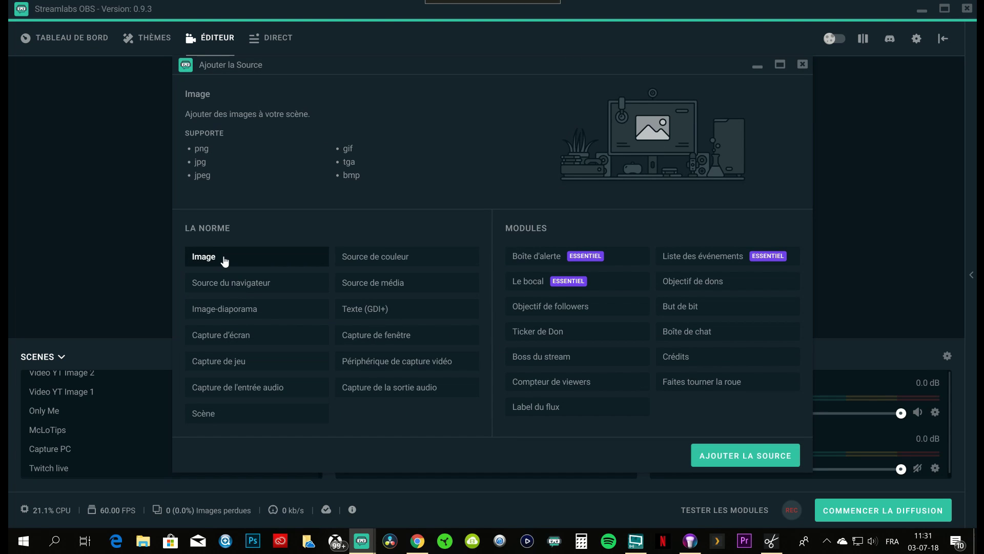
click(733, 461)
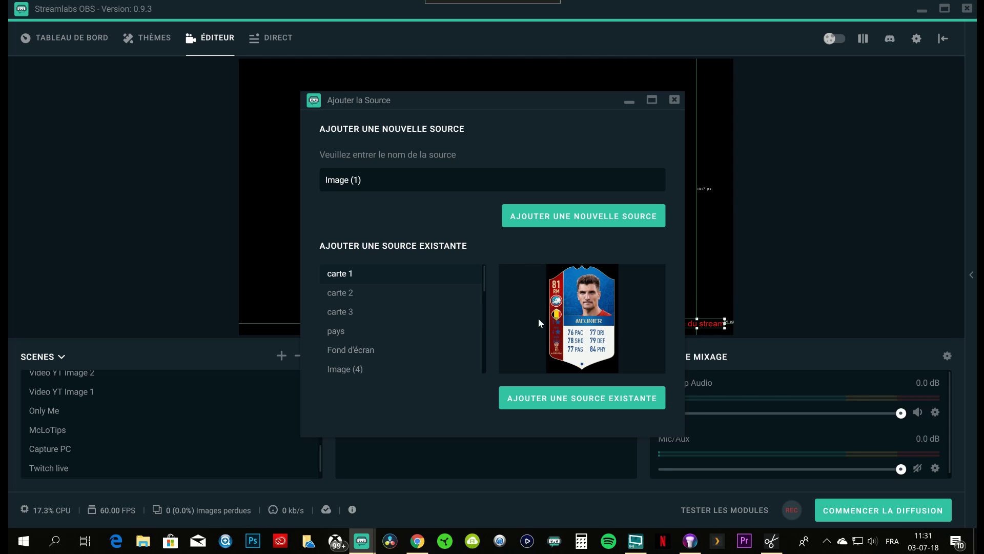
click(576, 402)
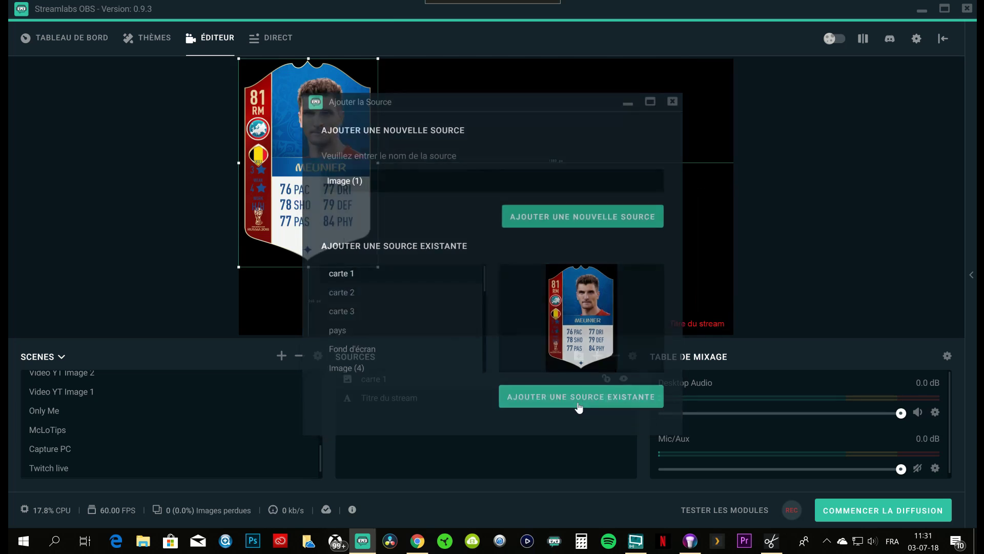
- Move the card image to the right side of the canvas and enlarge it slightly
click(462, 204)
drag(328, 205, 652, 239)
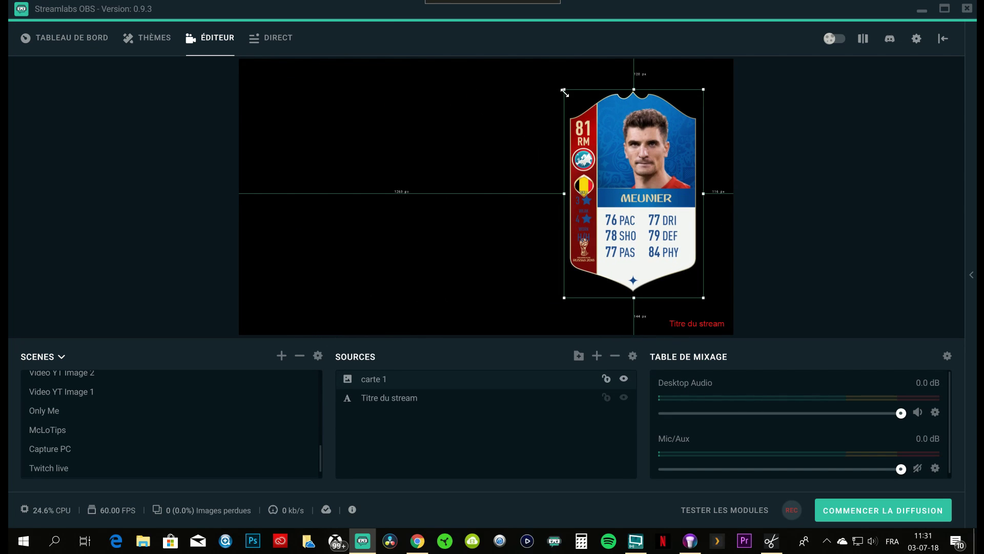
drag(562, 92, 940, 360)
click(829, 280)
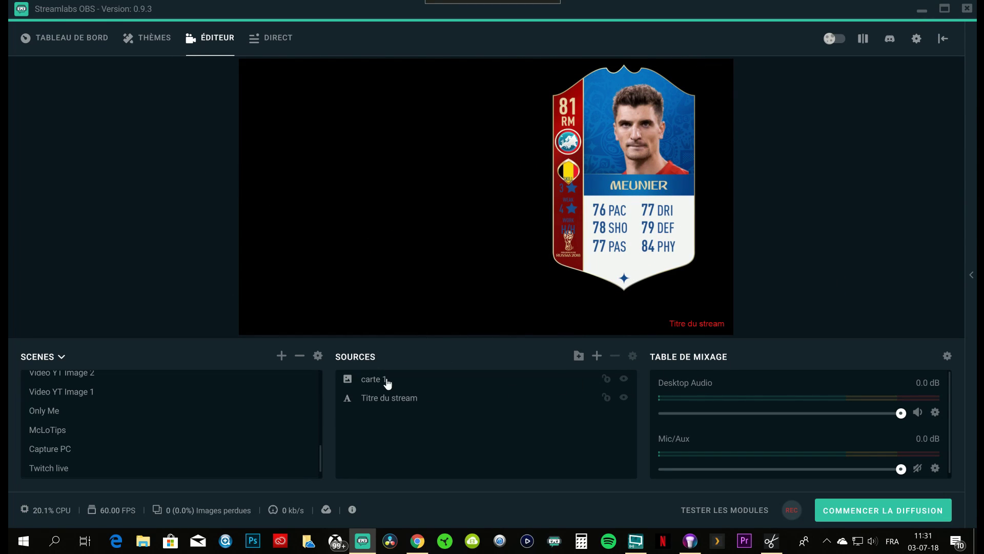
- Add a new video capture device source named "PS4"
click(598, 356)
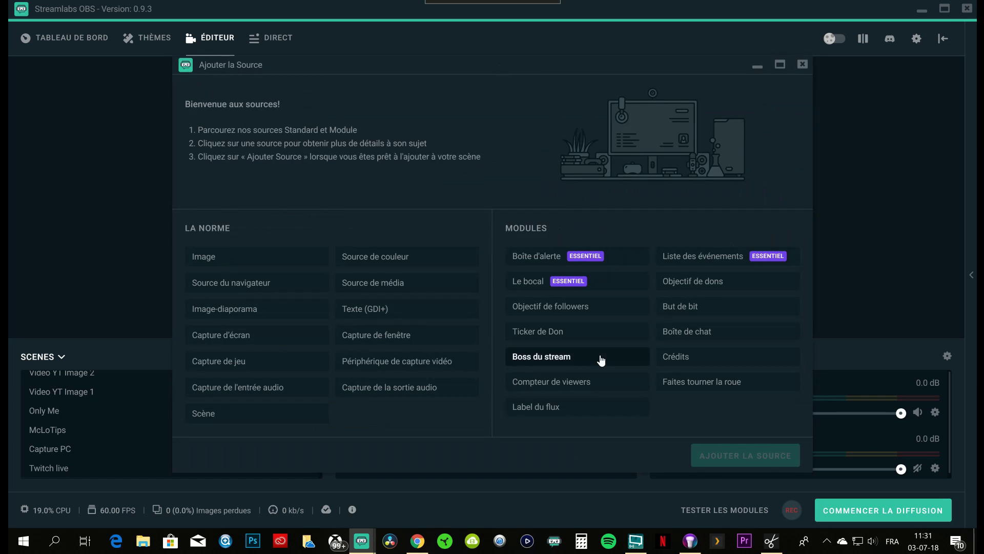
click(411, 361)
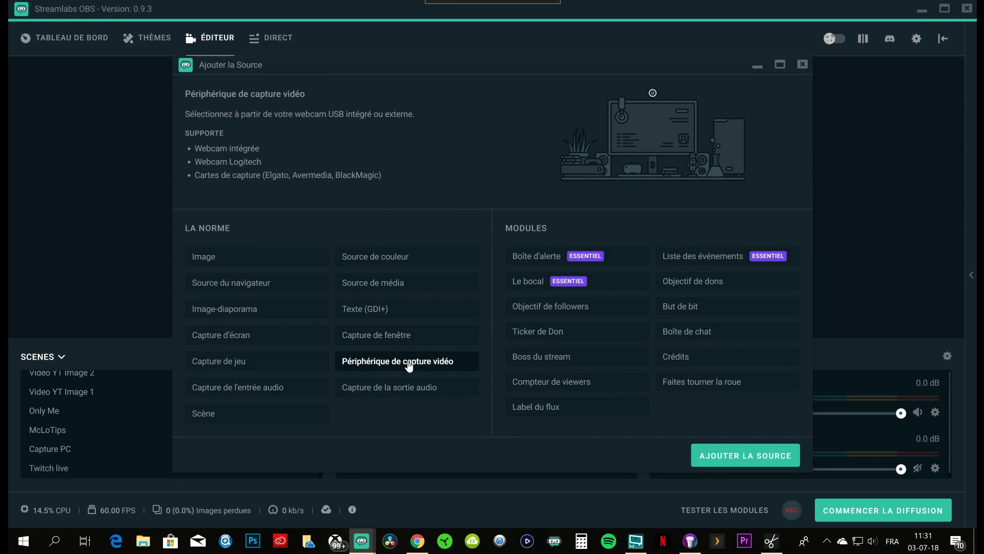
click(746, 452)
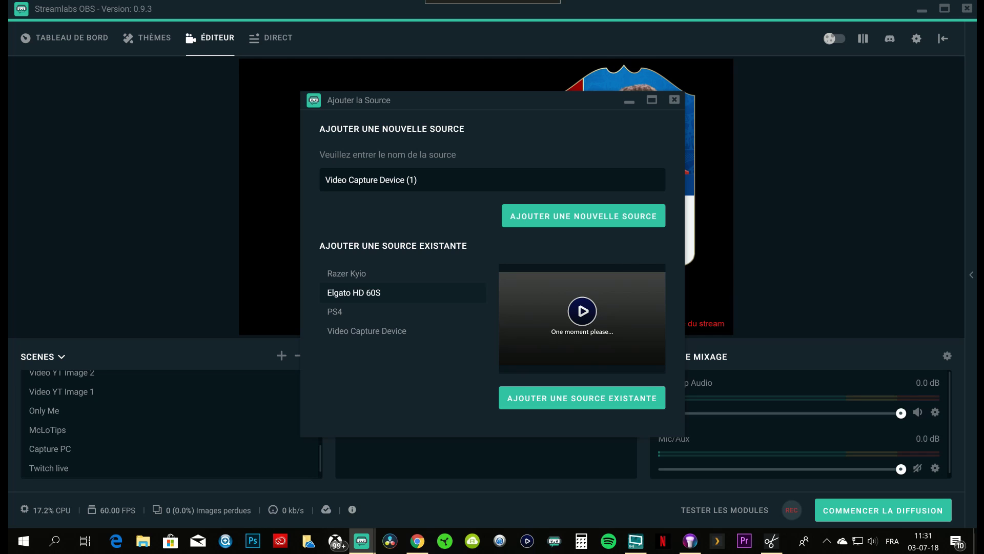
key(ctrl+a)
text(PS4)
click(531, 216)
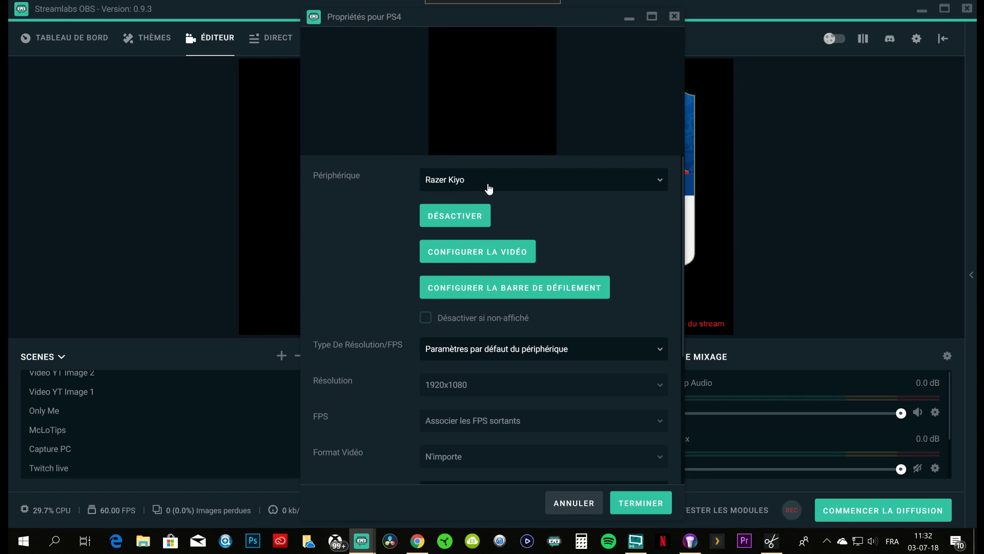
- Set the PS4 source's device to Elgato Game Capture HD, save it and place it below the title text in the source order
click(488, 186)
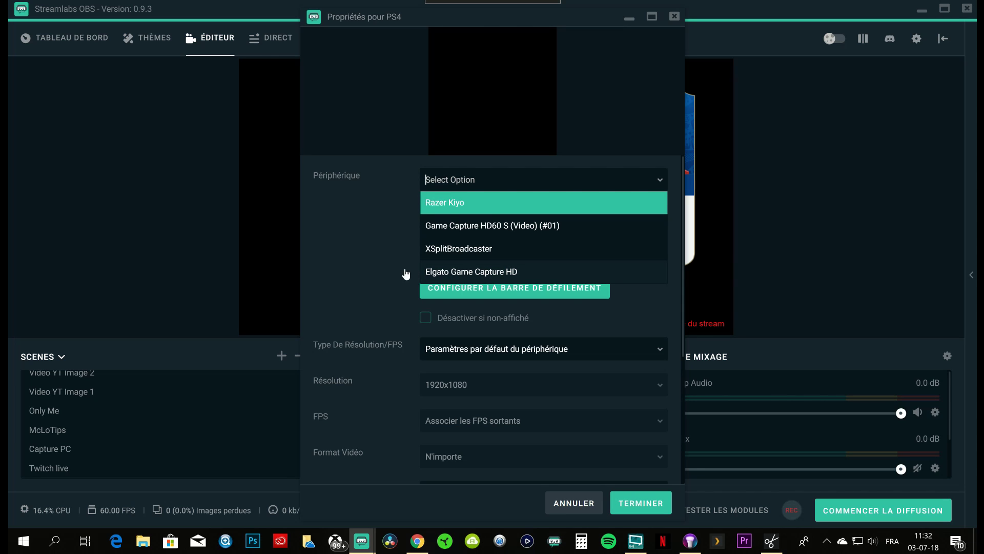
key(Return)
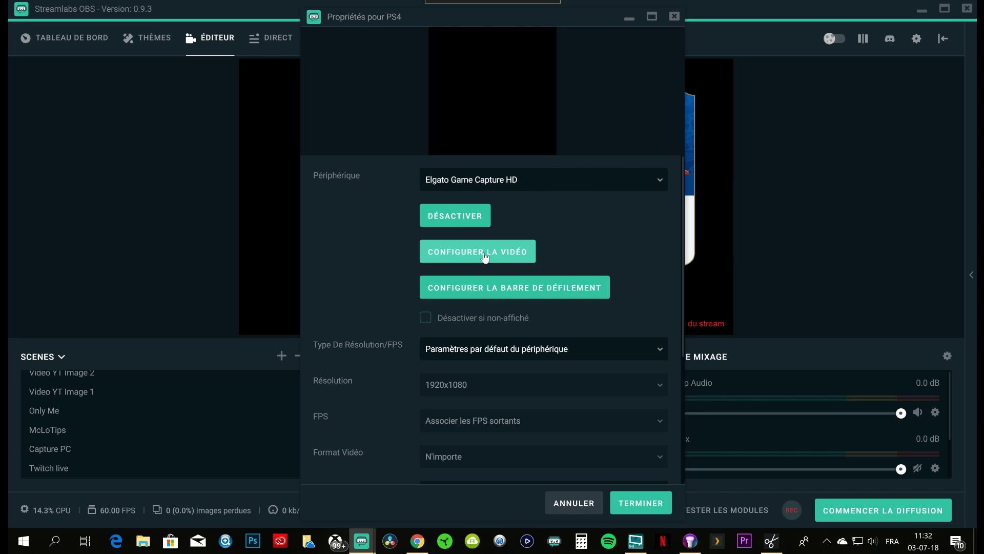
scroll(547, 388, down, 3)
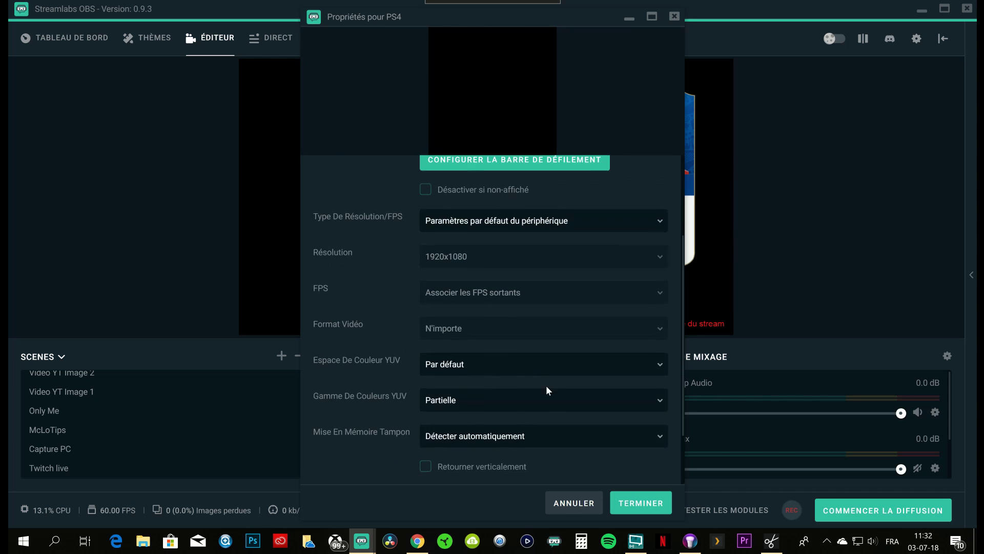
scroll(549, 418, down, 2)
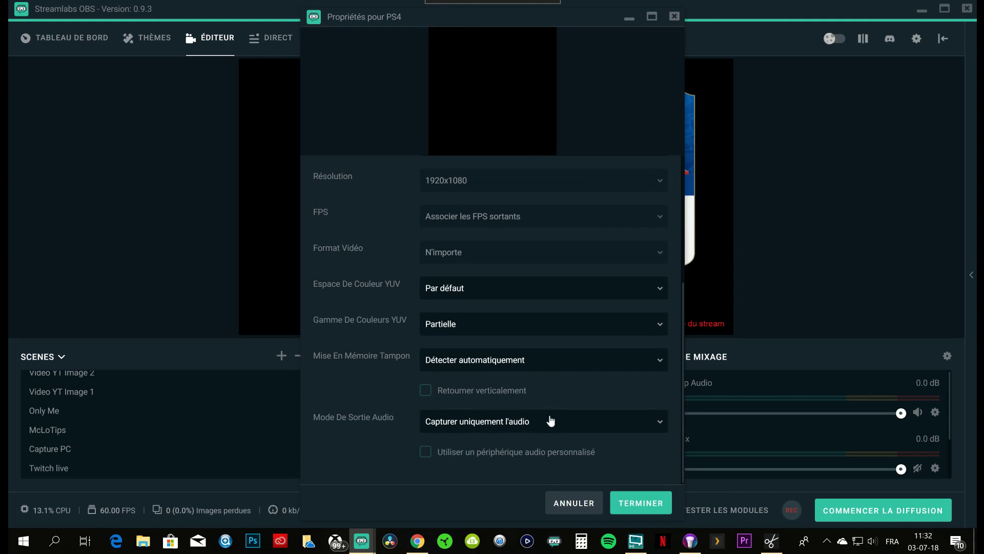
click(633, 504)
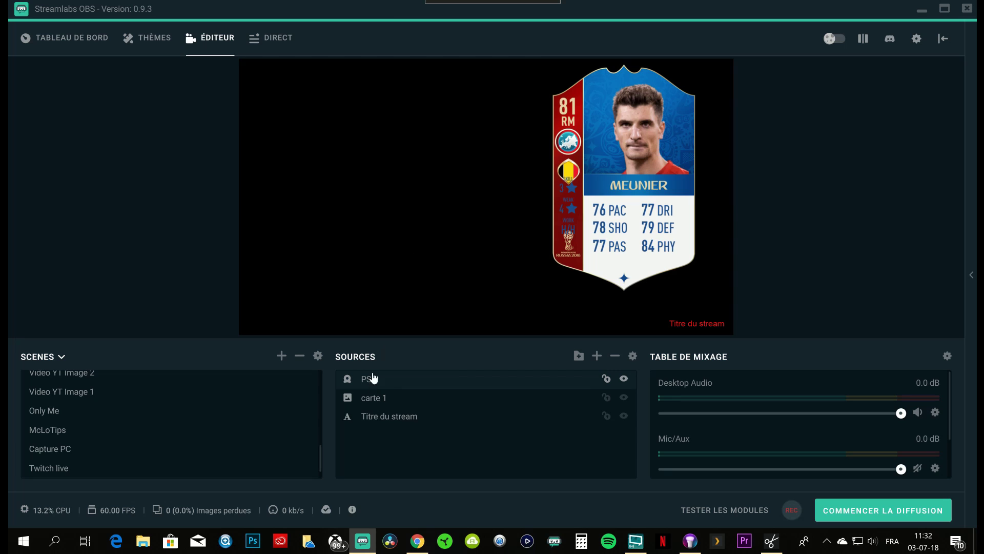
drag(370, 385, 387, 430)
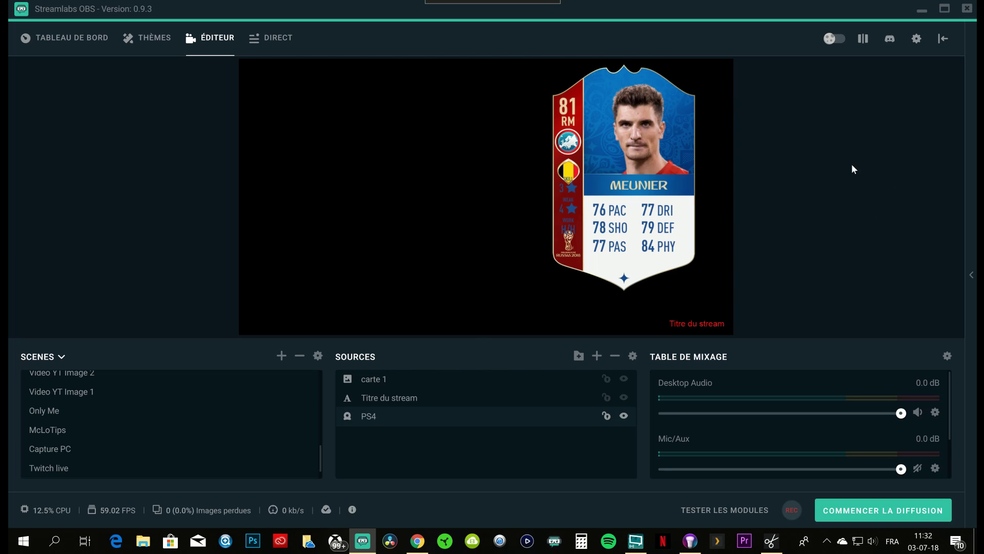
- Add the existing "Razer Kyio" video capture source and position the webcam in the lower-left corner of the canvas
click(596, 355)
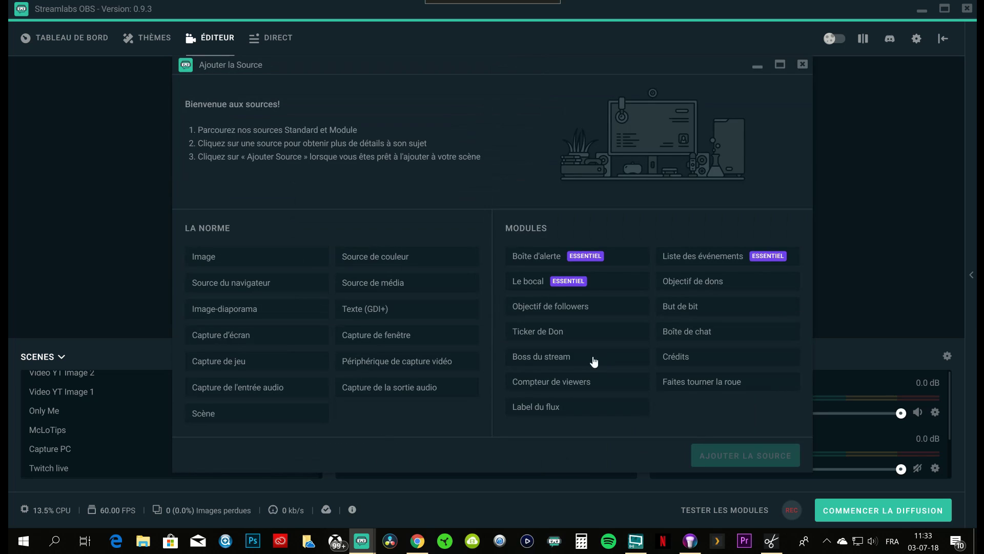
click(397, 361)
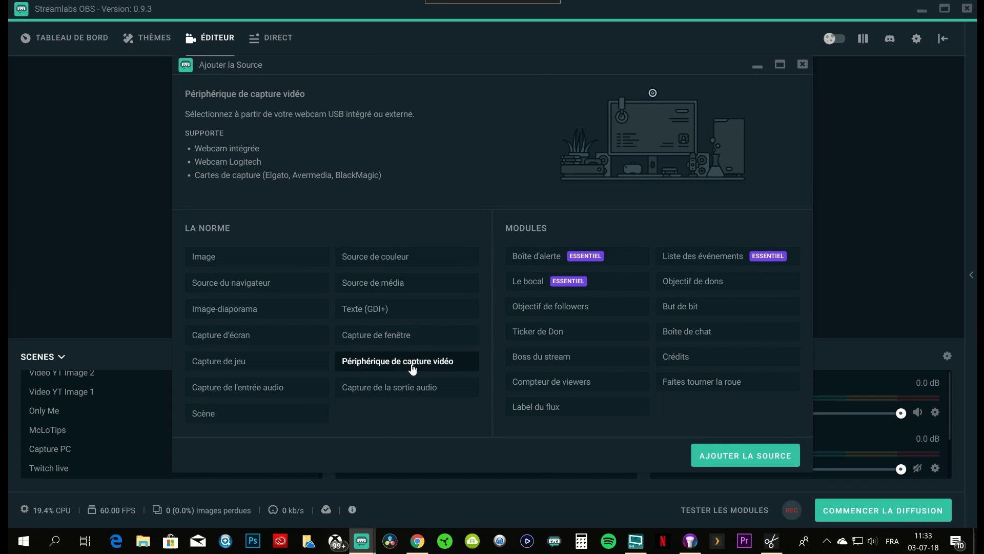
click(707, 456)
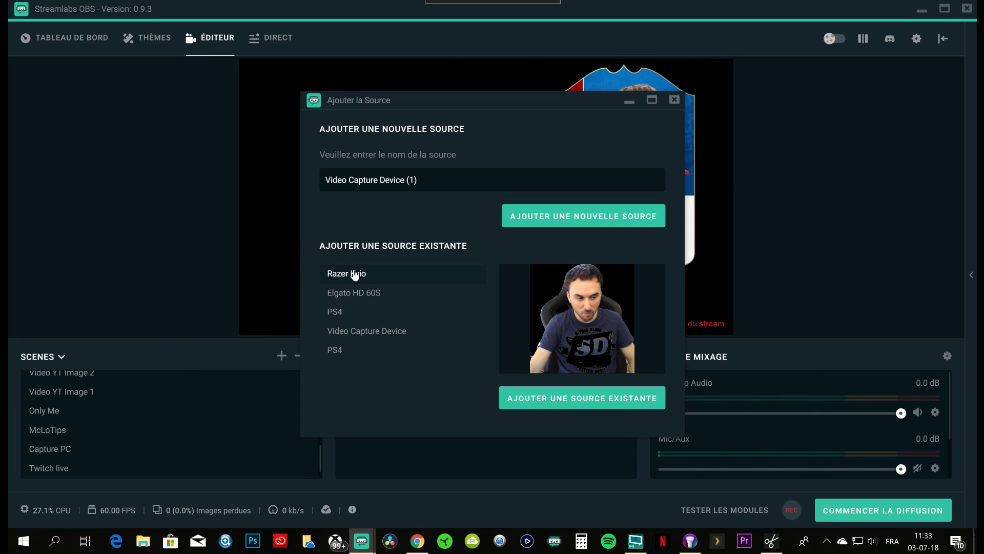
click(567, 404)
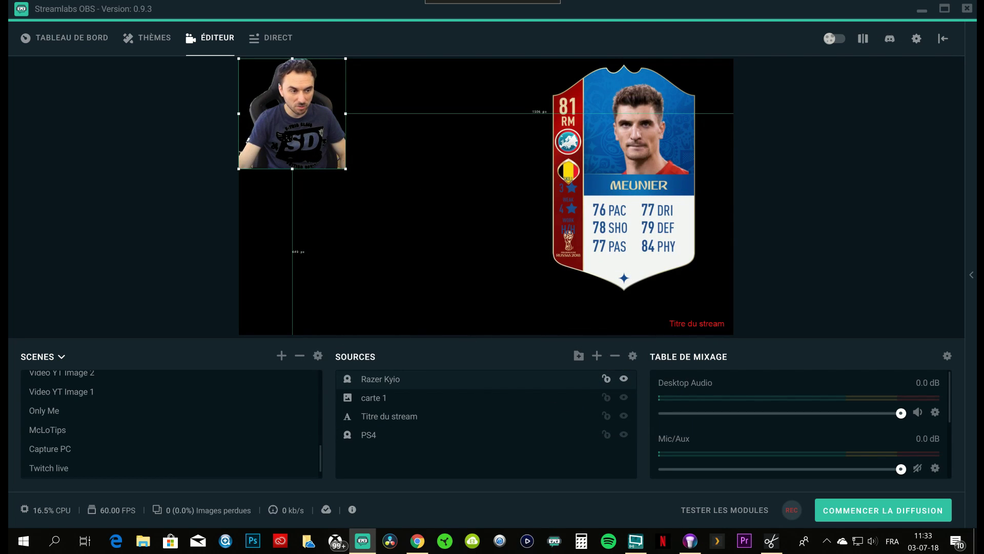
drag(292, 113, 281, 287)
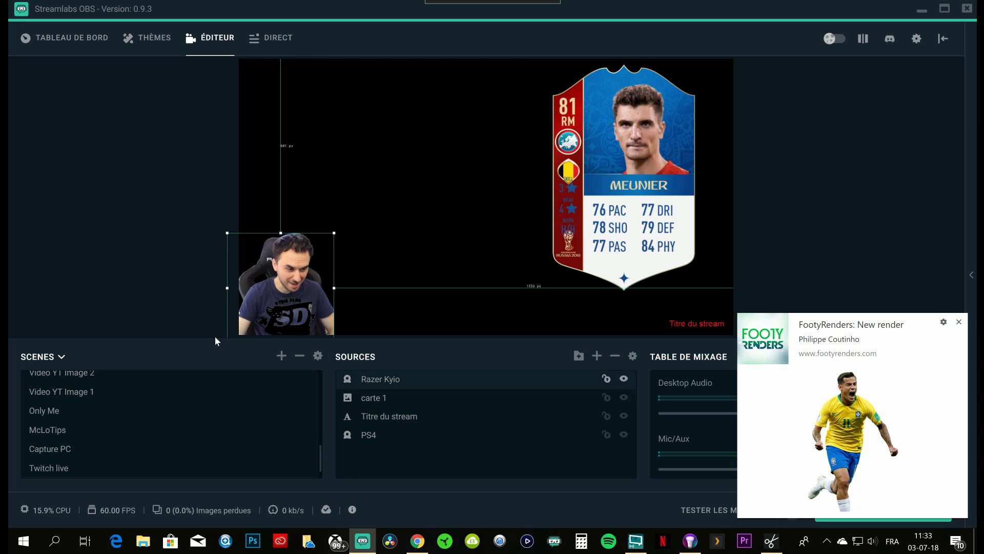
click(964, 323)
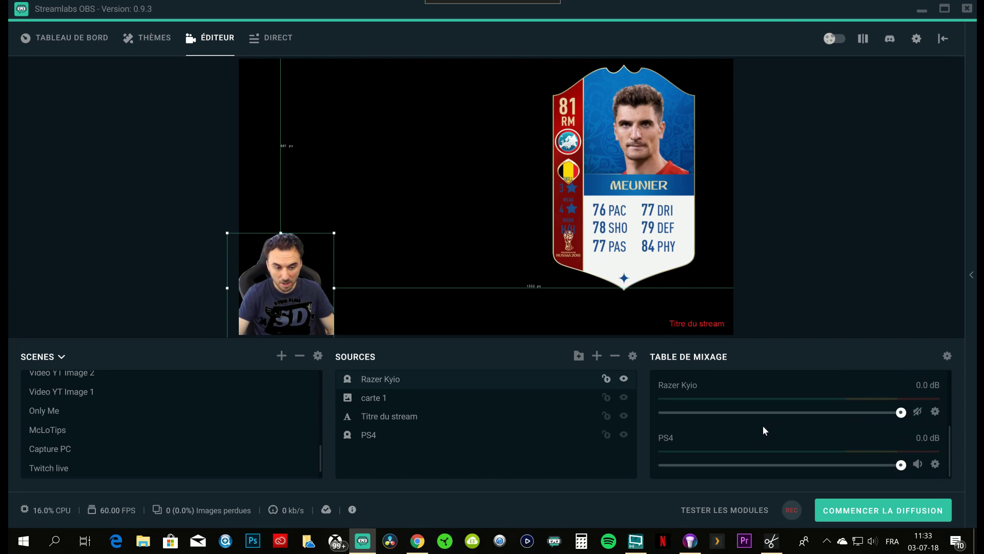
- Unmute the Mic/Aux channel in the audio mixer and set its volume to maximum
scroll(763, 426, down, 1)
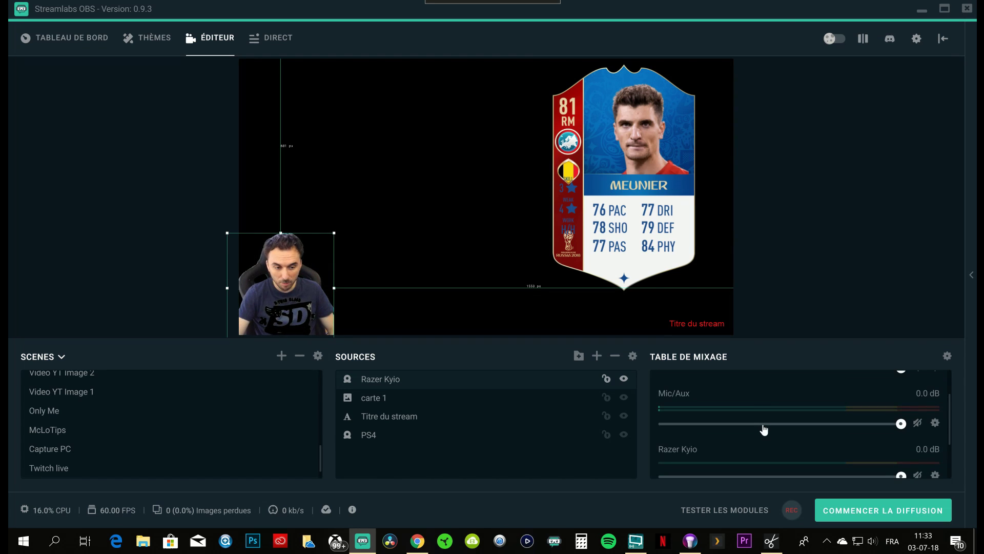
click(917, 423)
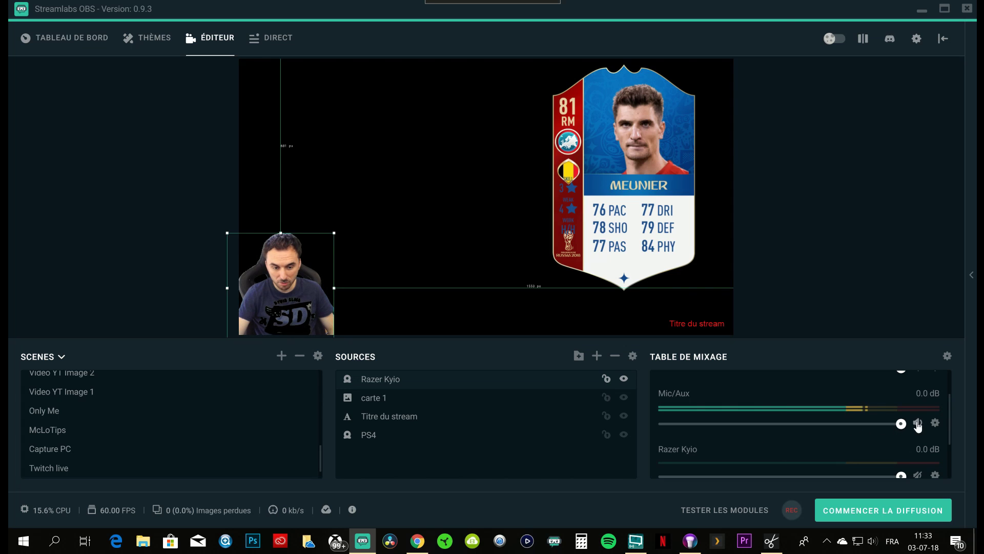
mouse_move(901, 424)
mouse_down()
mouse_move(764, 423)
mouse_move(708, 436)
mouse_move(911, 425)
mouse_up()
scroll(871, 426, down, 2)
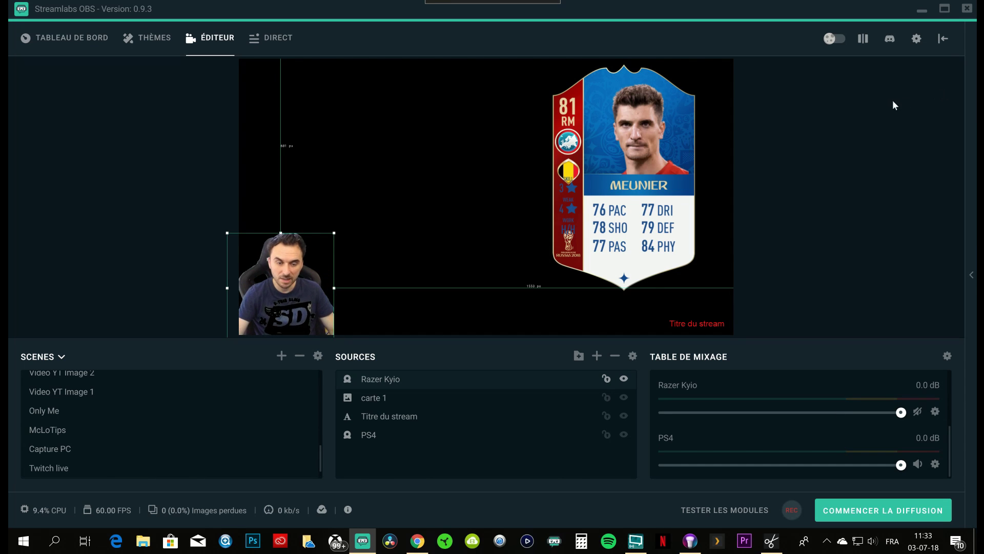
- Run the automatic optimisation from the general settings and return to the editor once it completes
click(916, 39)
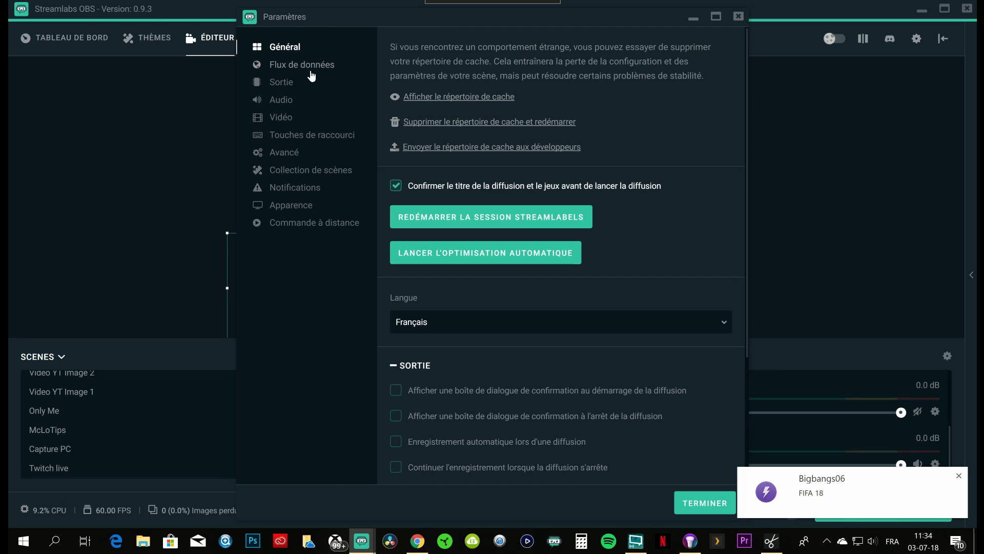
click(481, 265)
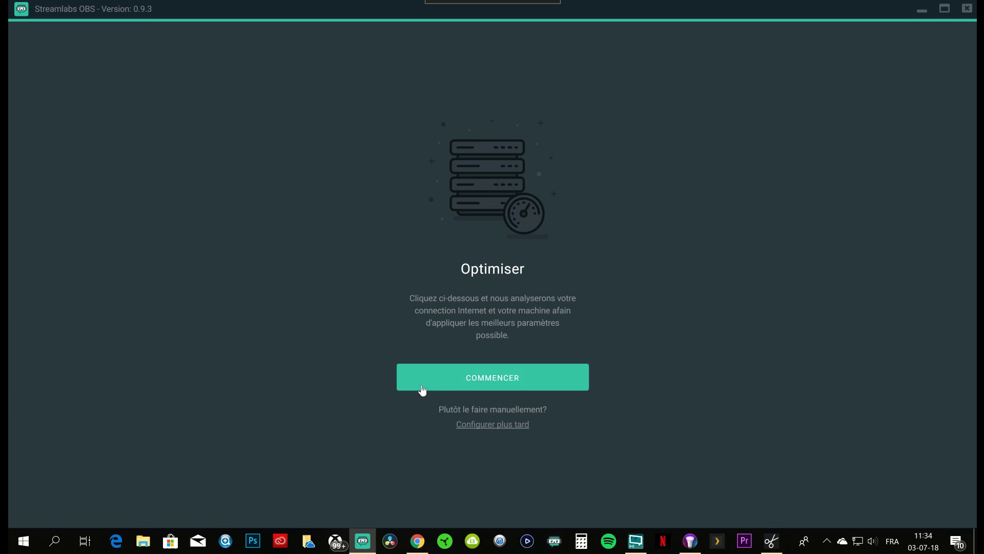
click(478, 367)
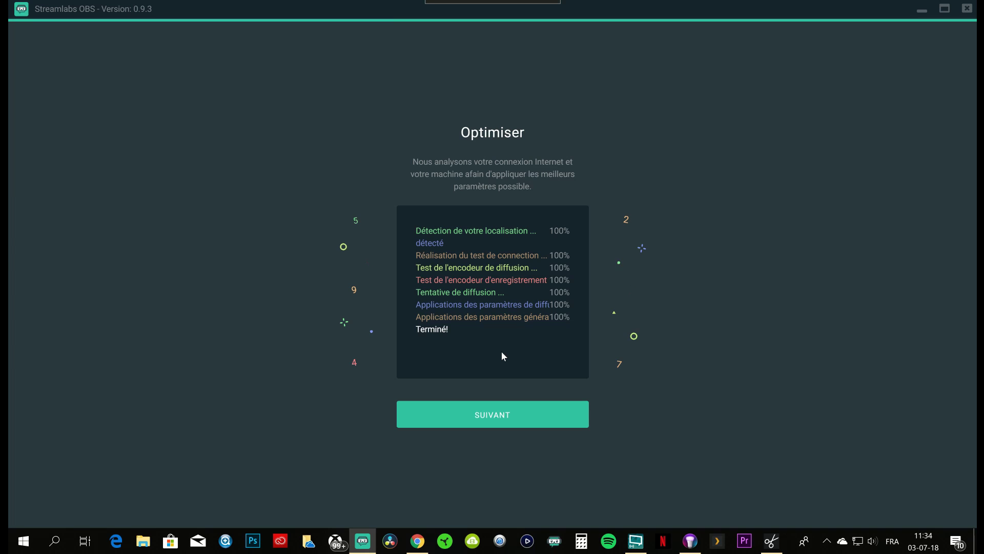
click(513, 415)
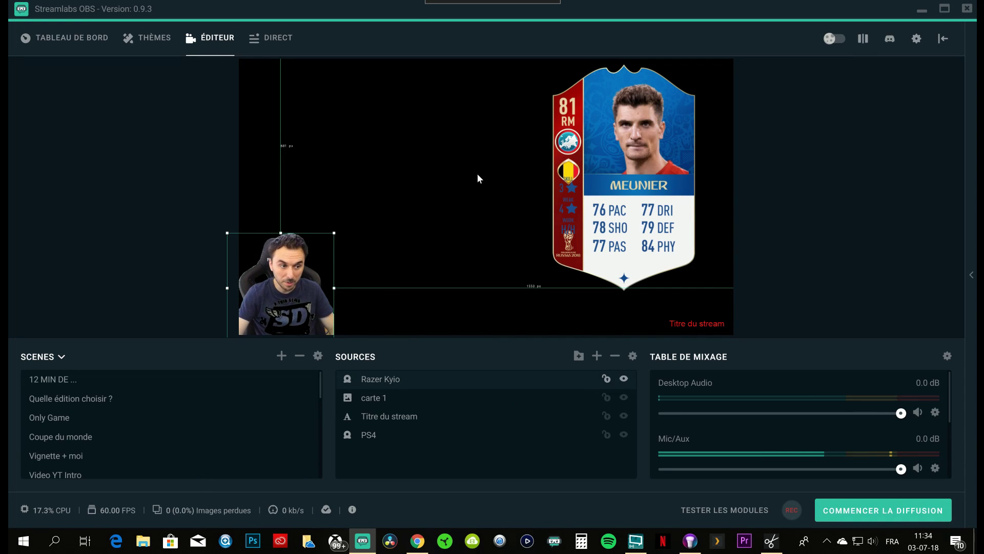
- Review the video resolution and common FPS options, and the streaming and recording options of the output settings
click(916, 38)
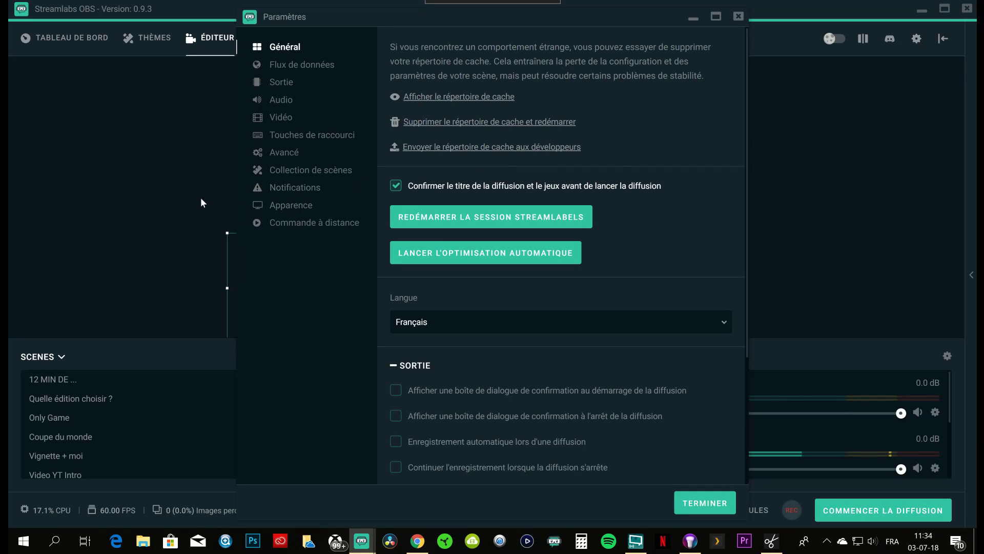
click(289, 122)
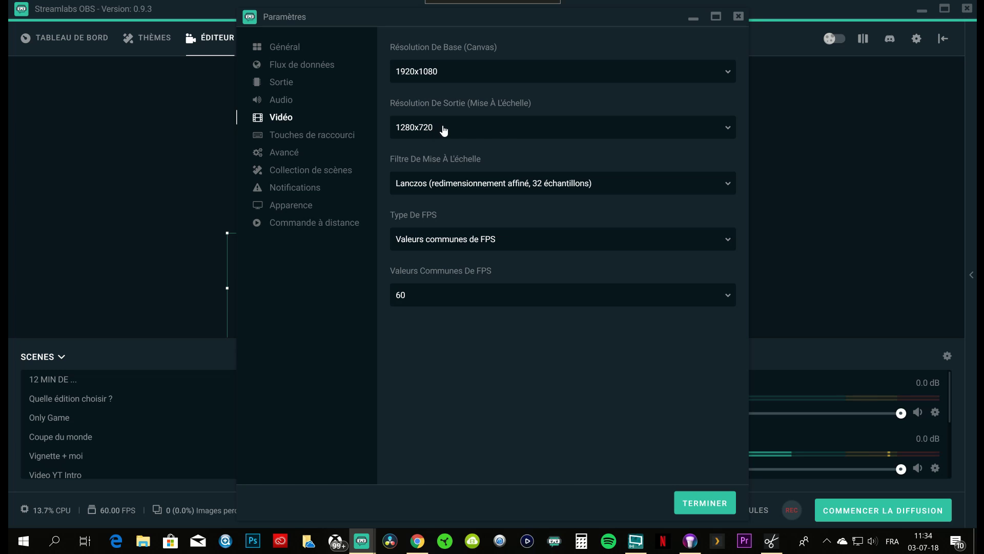
click(423, 304)
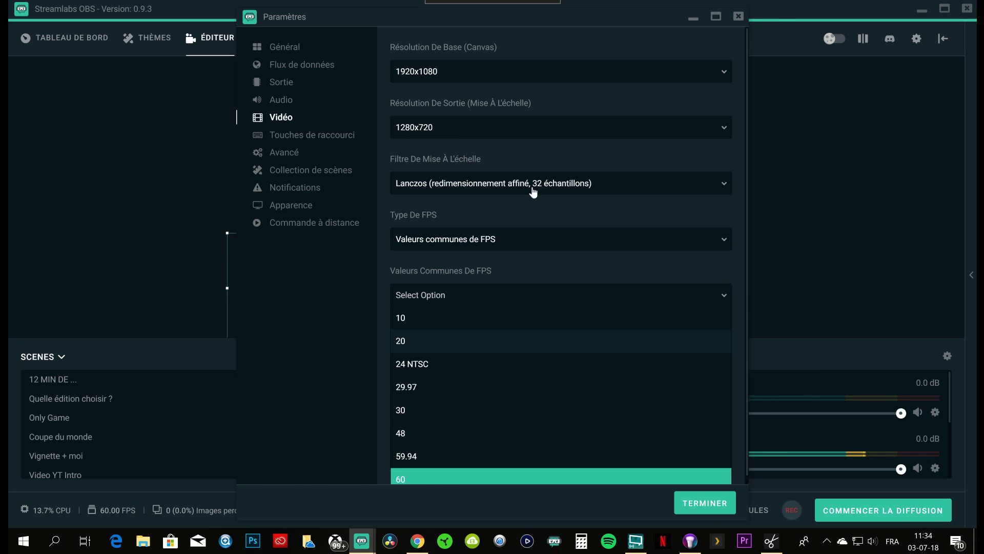
click(716, 267)
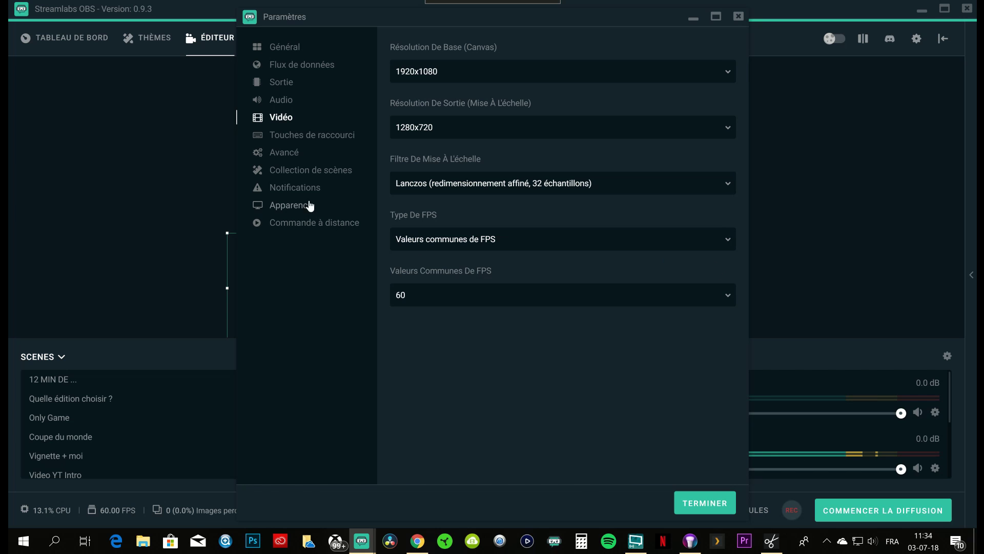
click(282, 83)
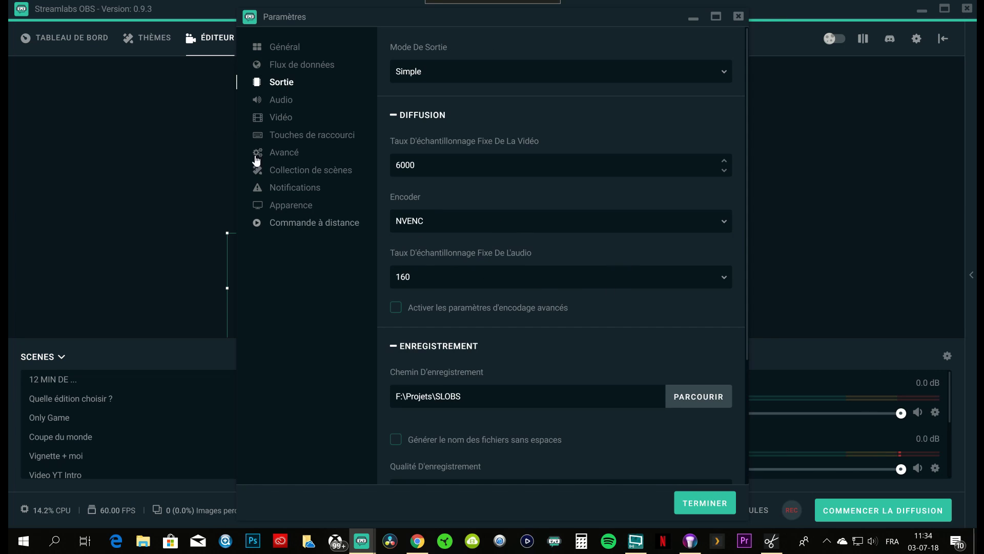
scroll(546, 282, down, 2)
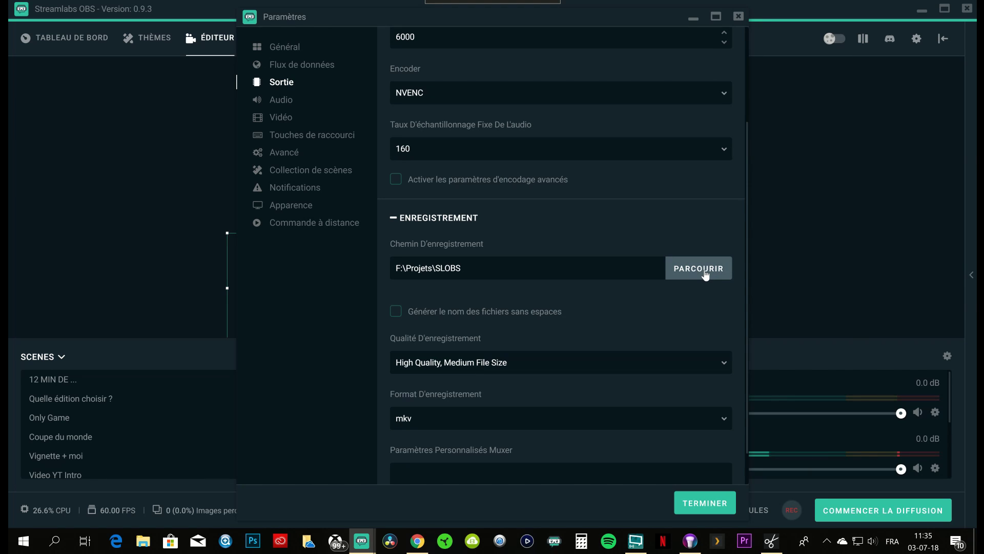
scroll(660, 285, down, 1)
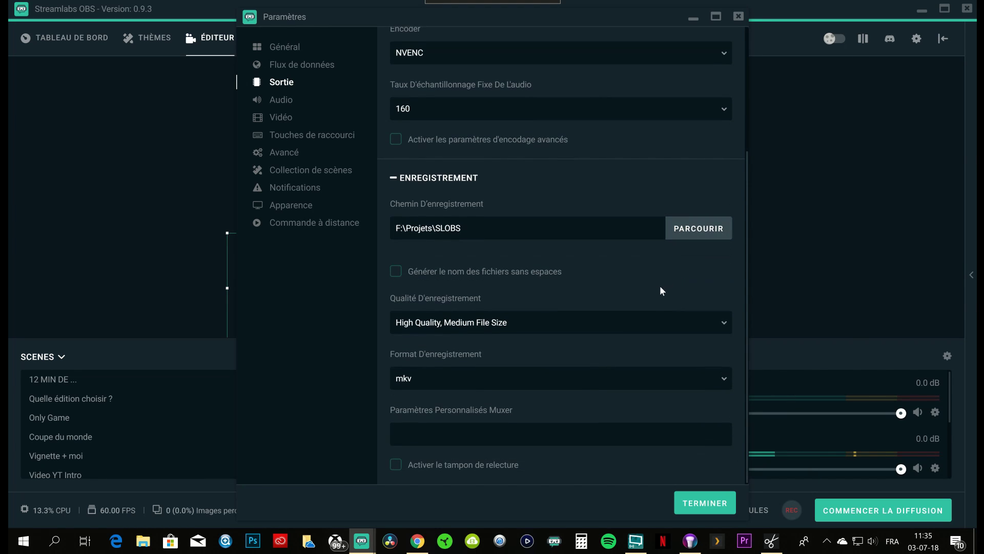
scroll(549, 295, up, 3)
- Set auxiliary mic device 1 to "Microphone (6- Turtle Beach Stream Mic (Mic Only))" in the audio settings and close the settings
click(281, 99)
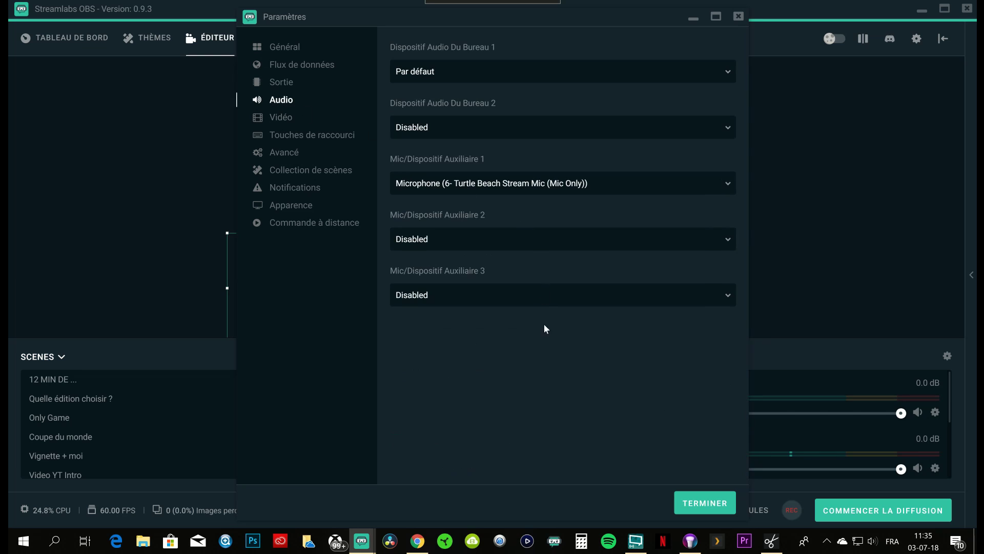
click(439, 187)
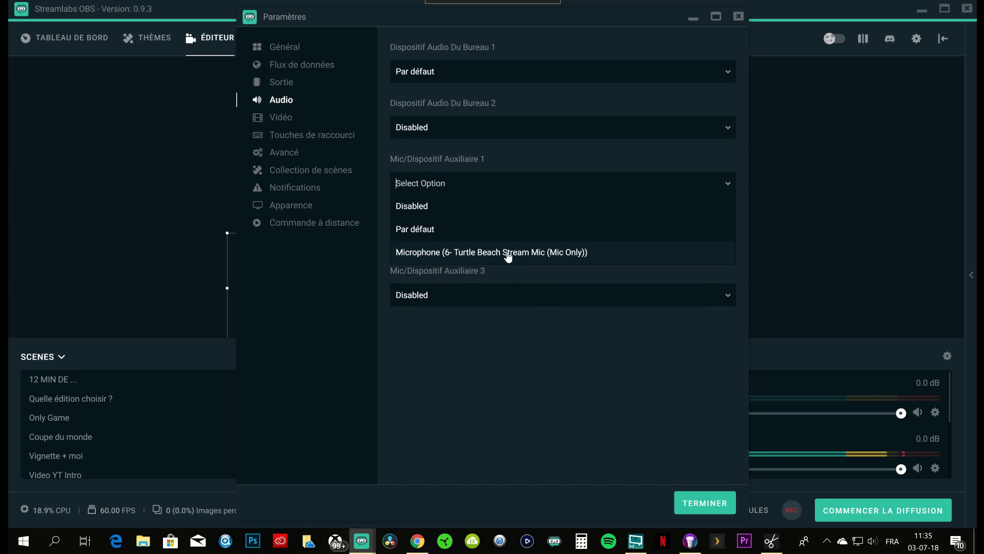
click(463, 252)
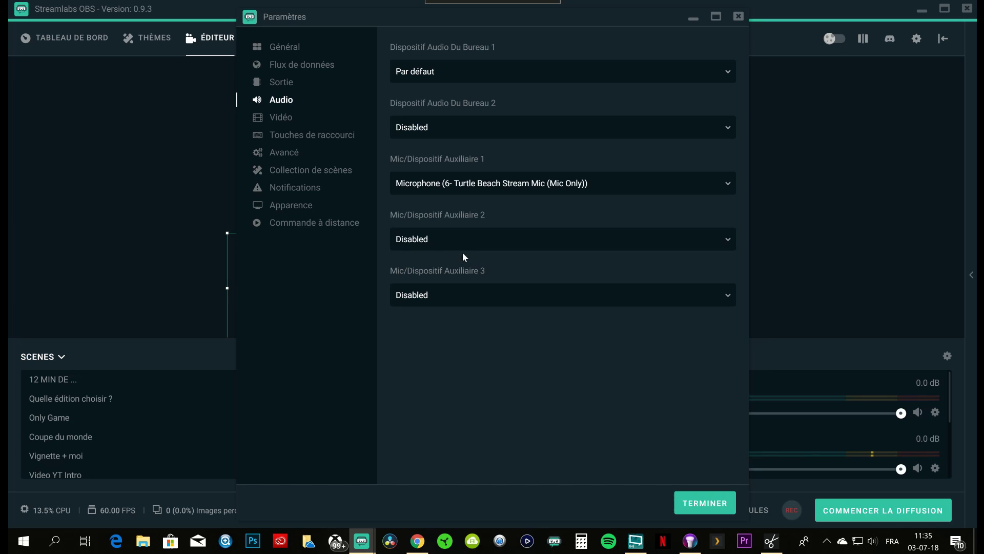
click(701, 504)
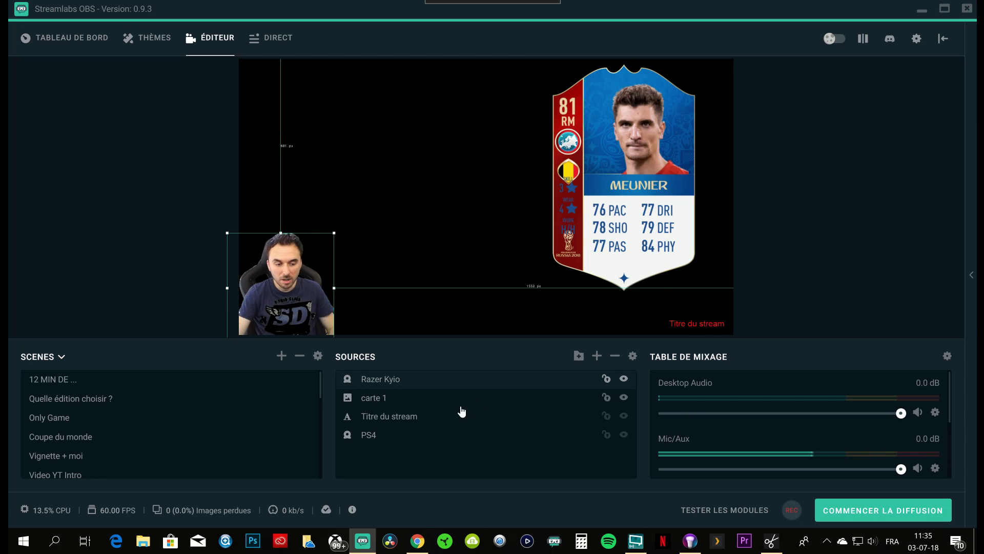
- Add a stream label source under its default name, keeping All-Time Top Donor as the label type
click(596, 355)
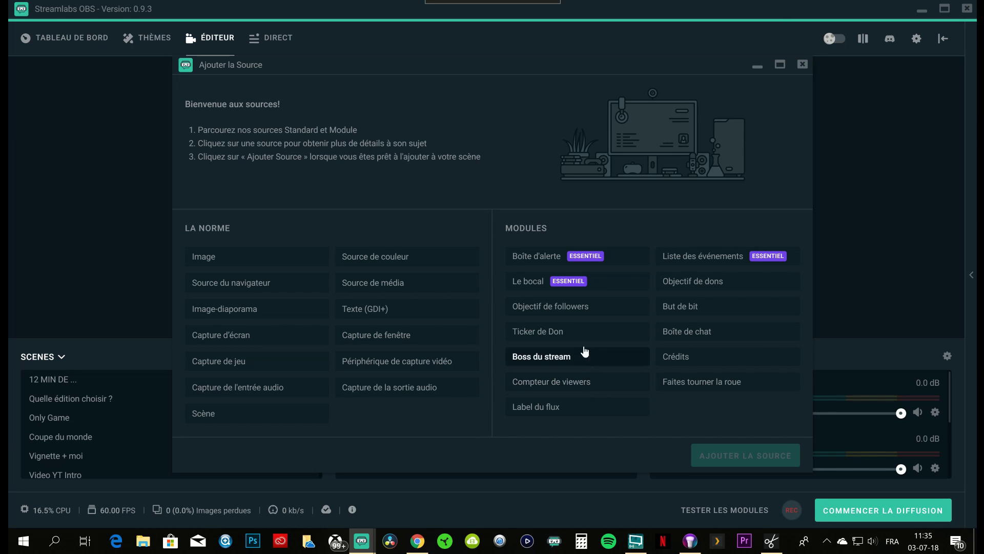
click(580, 308)
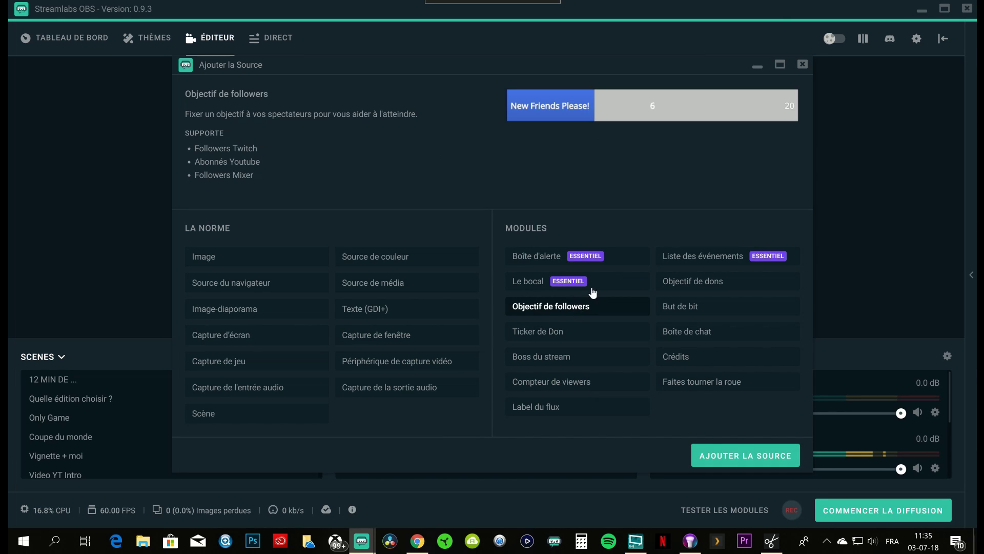
click(580, 334)
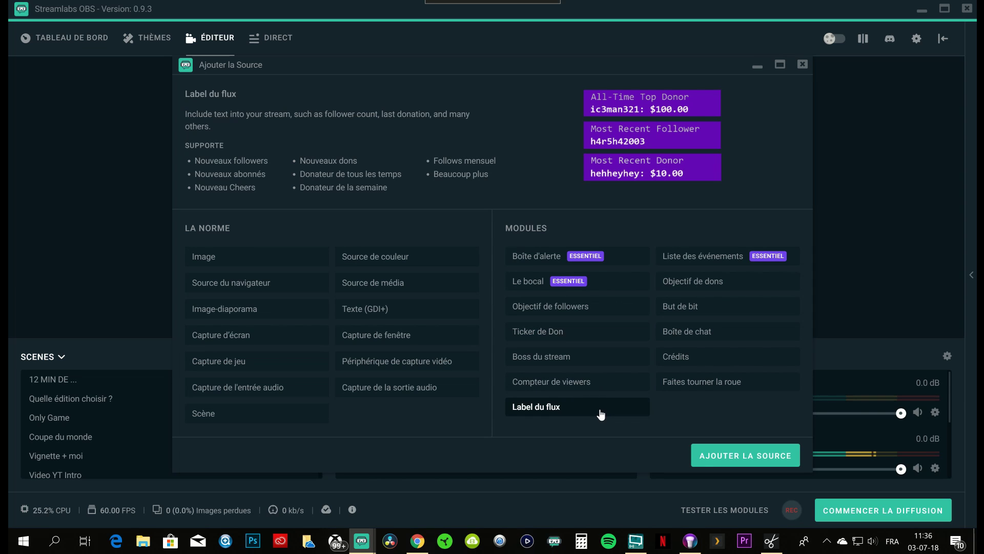
click(723, 454)
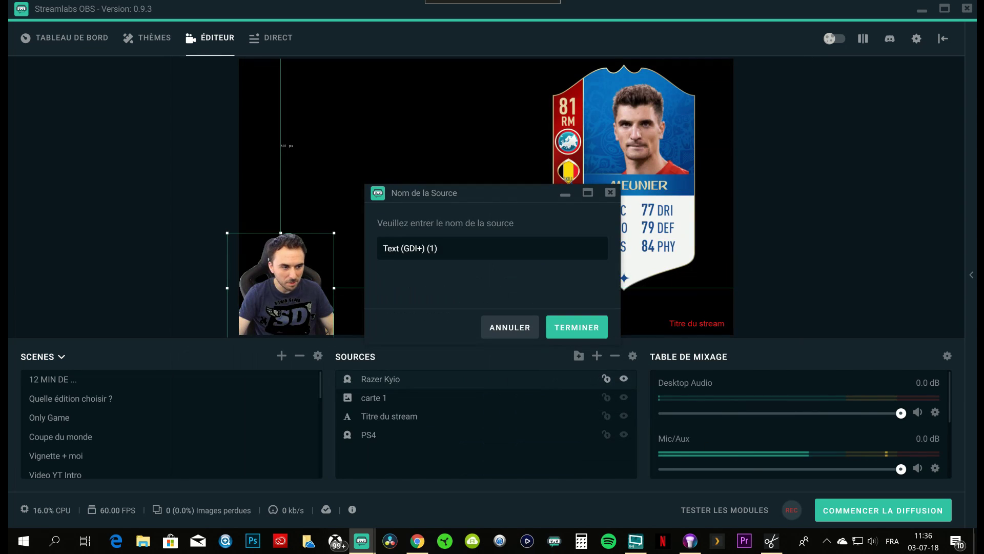
click(574, 328)
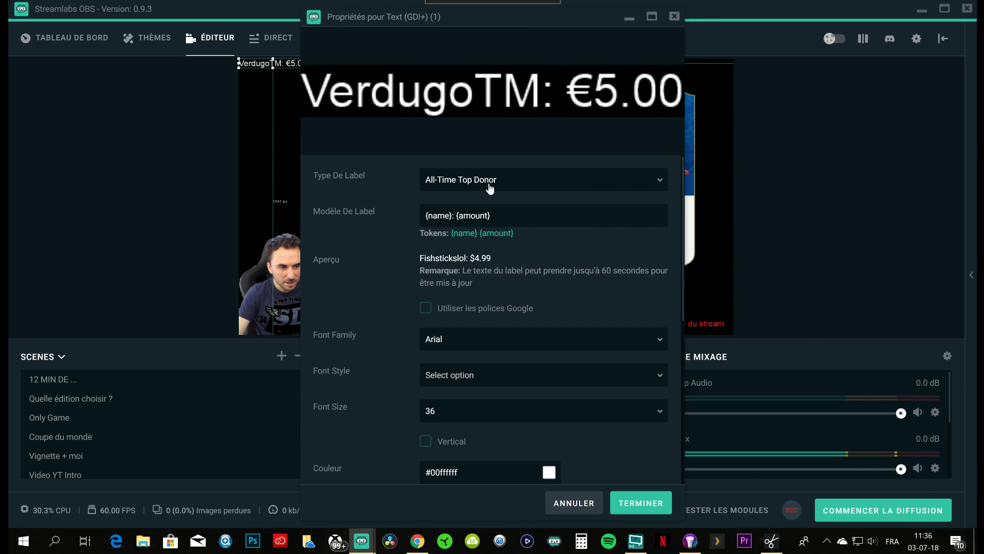
click(493, 186)
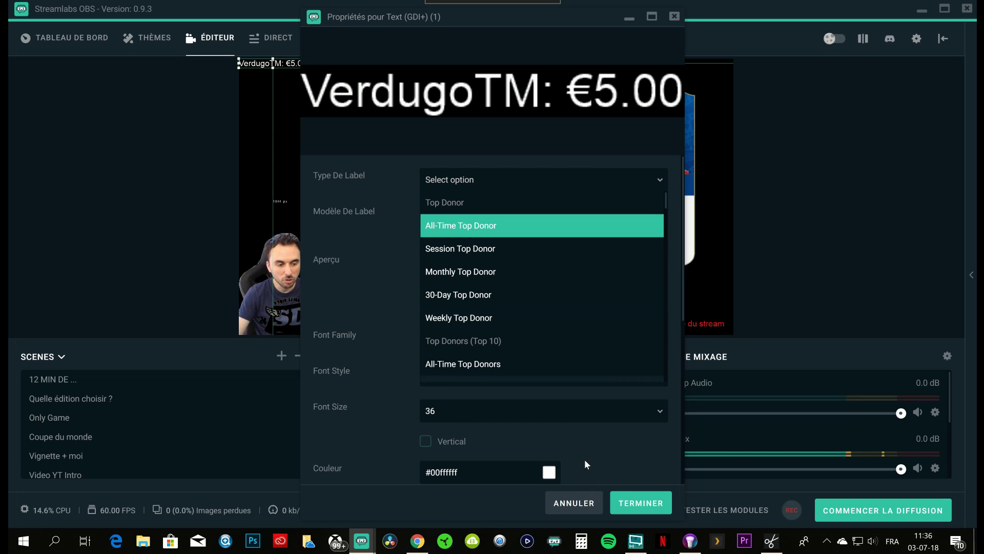
click(651, 504)
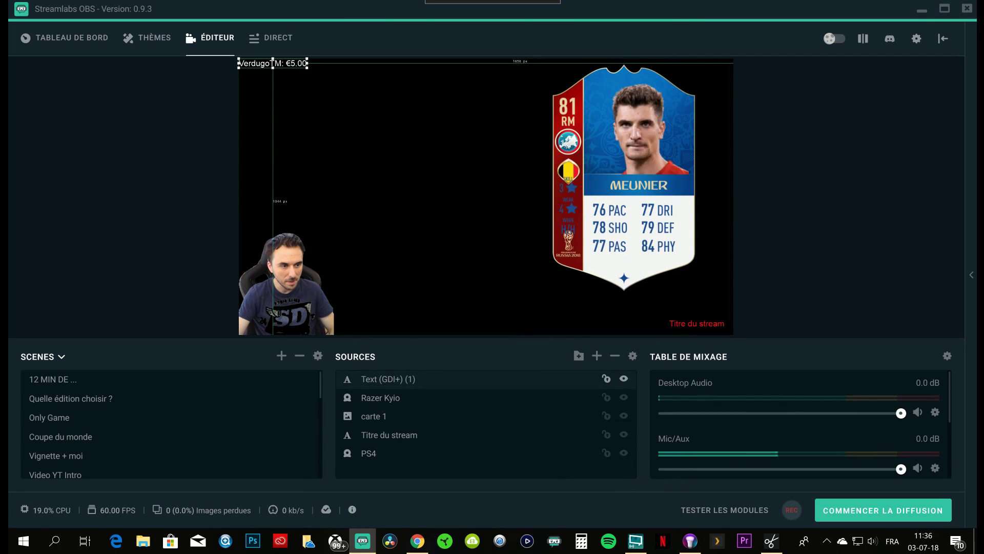
- Move the top donor label on the canvas to just below the player card, beside the red title text
click(379, 113)
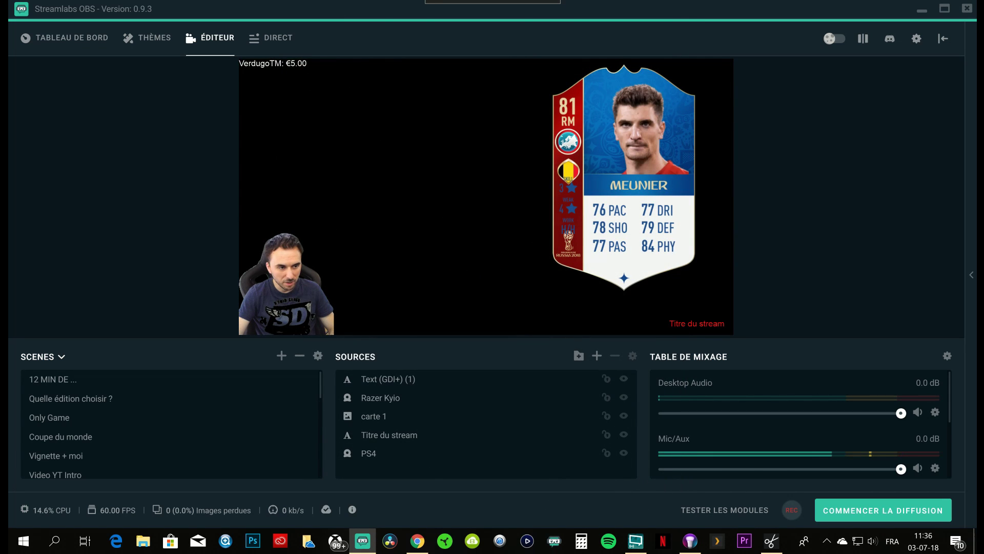
click(273, 63)
drag(272, 63, 588, 321)
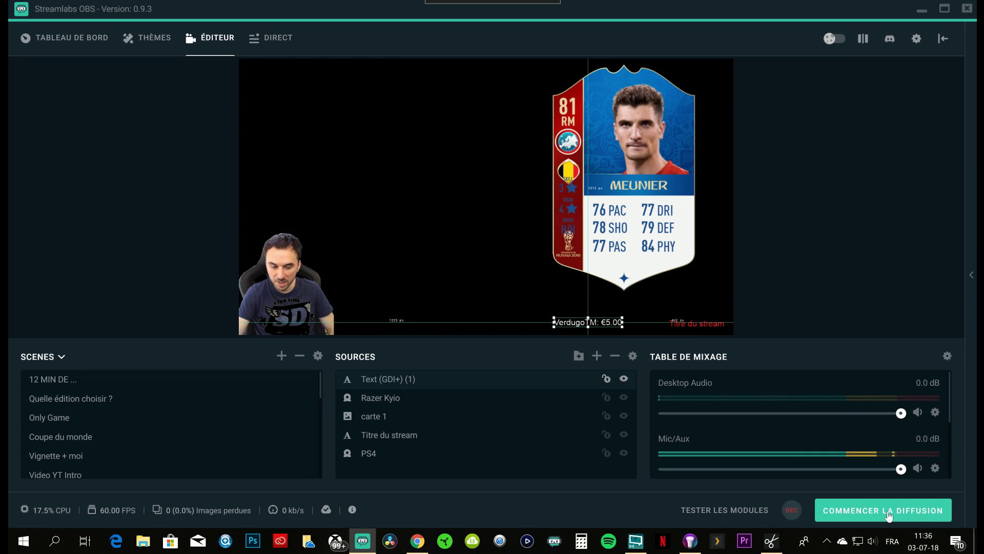
- Examine the live view's music player, polls and giveaways, and live actions sections, and return to the recent events
click(270, 41)
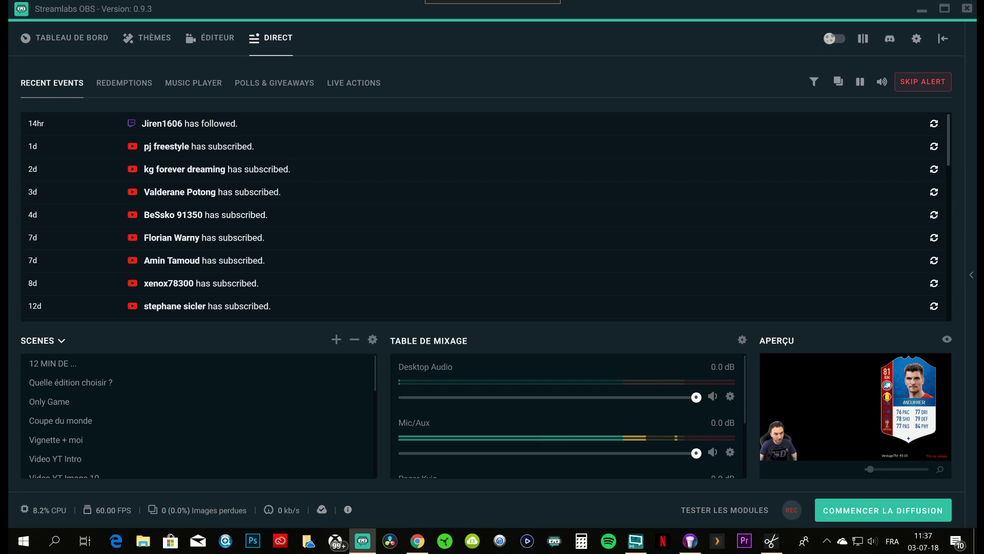
click(113, 95)
click(190, 84)
click(295, 84)
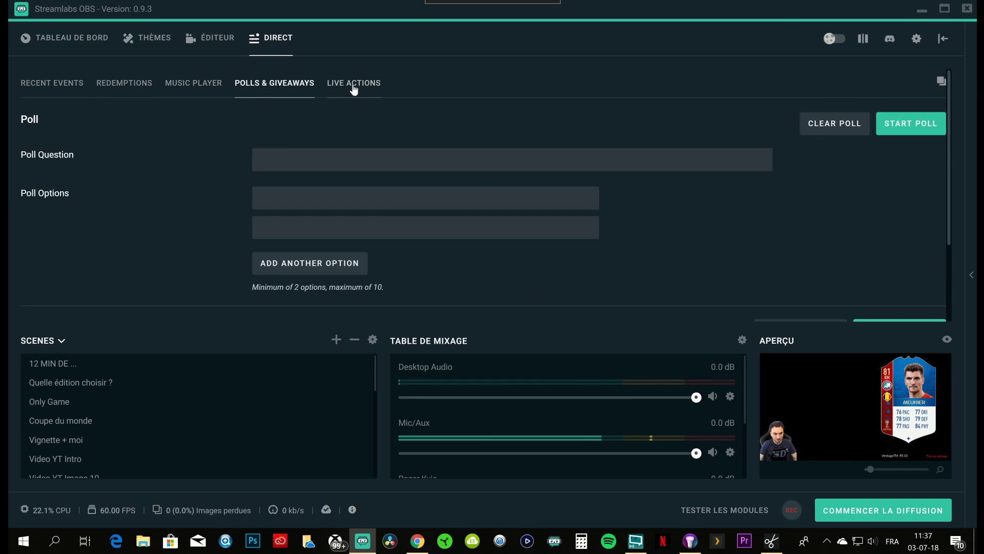
click(353, 88)
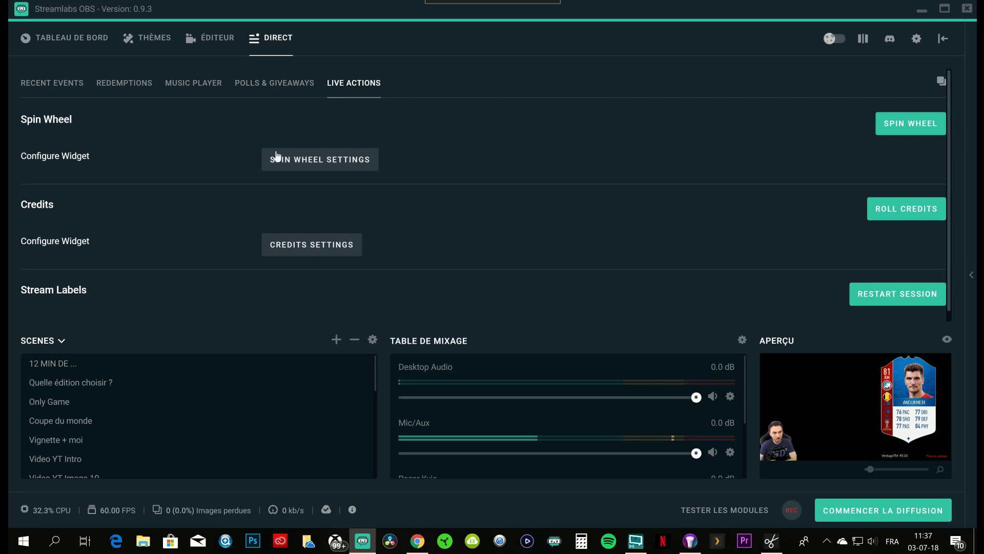
click(41, 86)
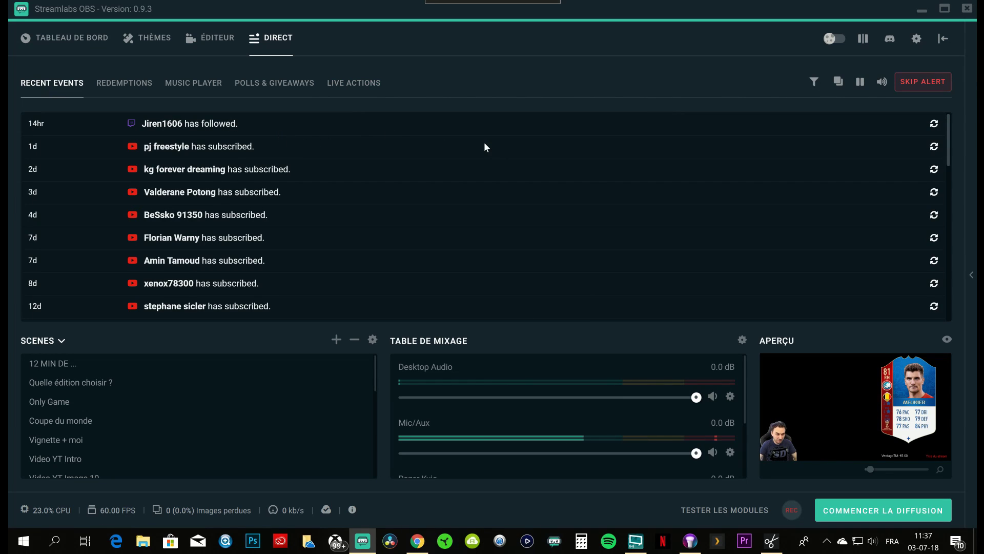